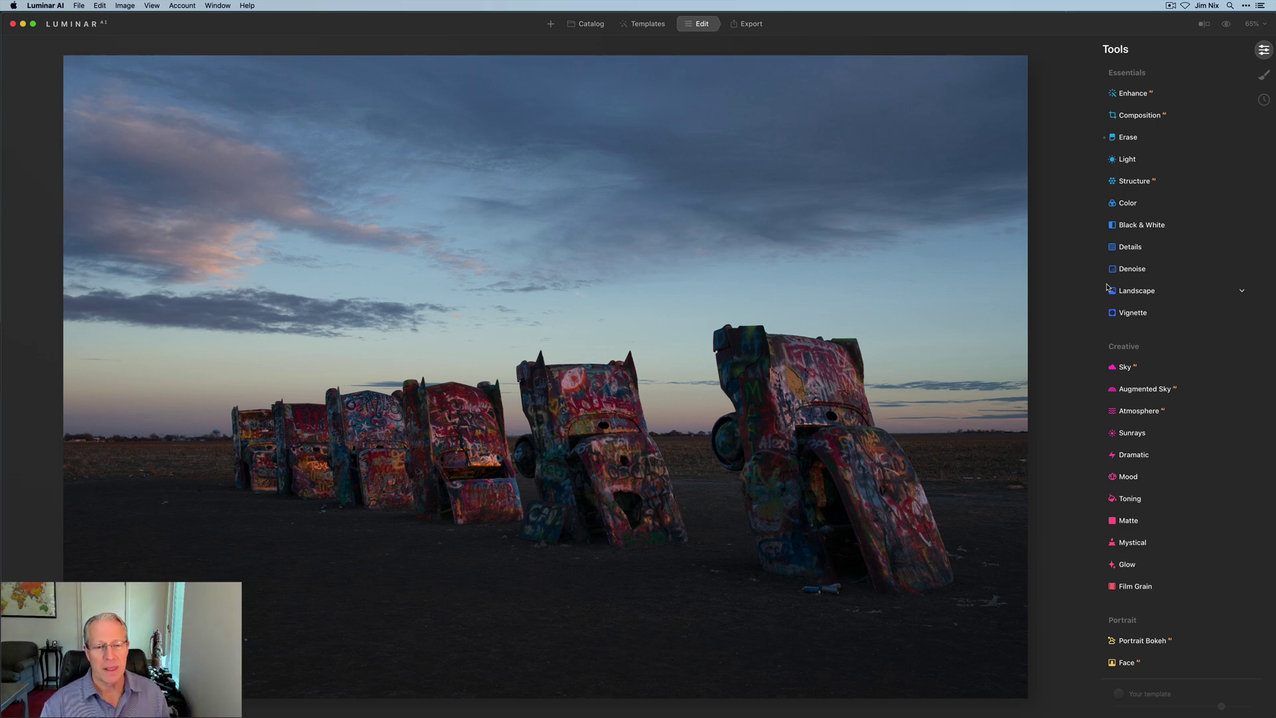
Open Local Masking and toggle the original view to compare against the Accent 100 edit
click(1130, 93)
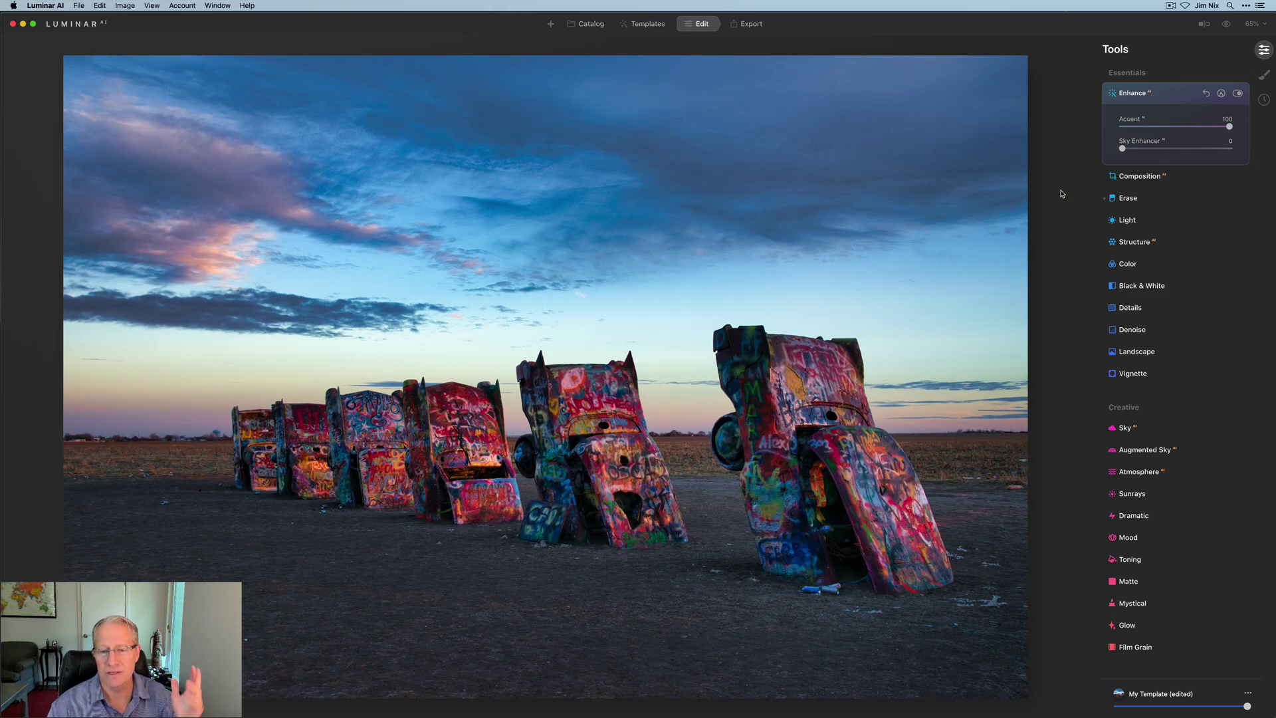
click(1263, 77)
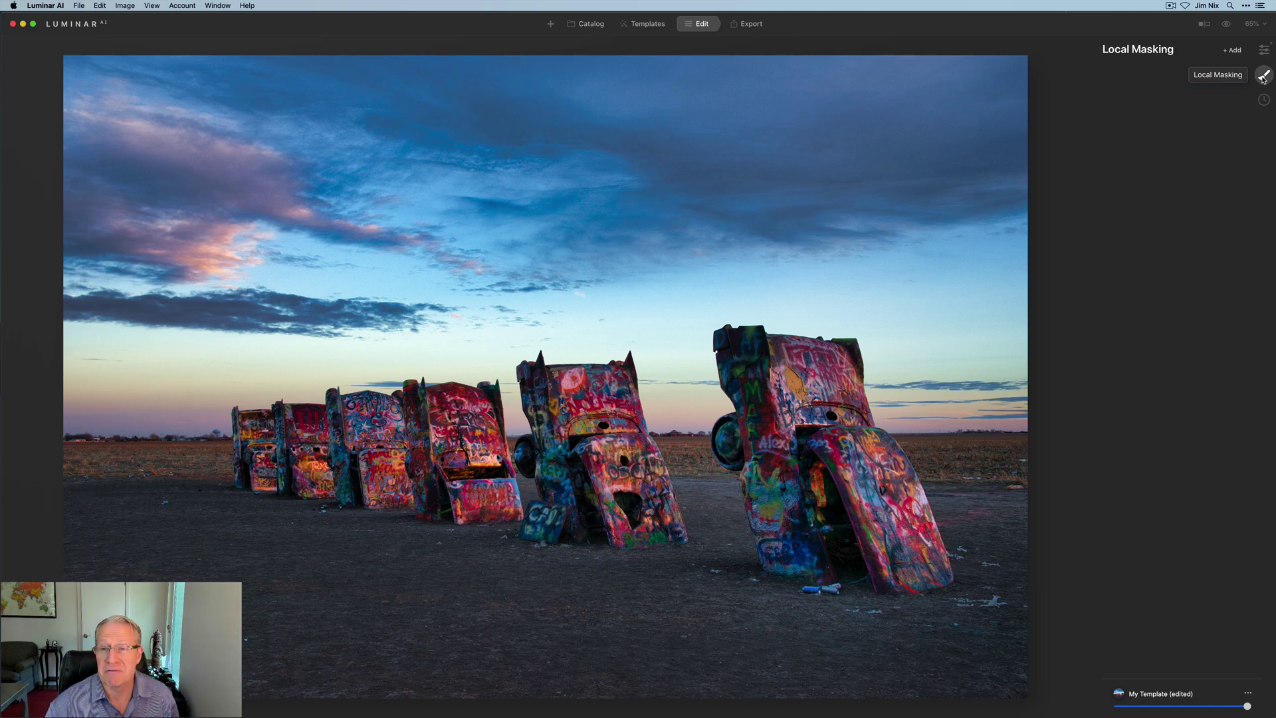
click(1226, 24)
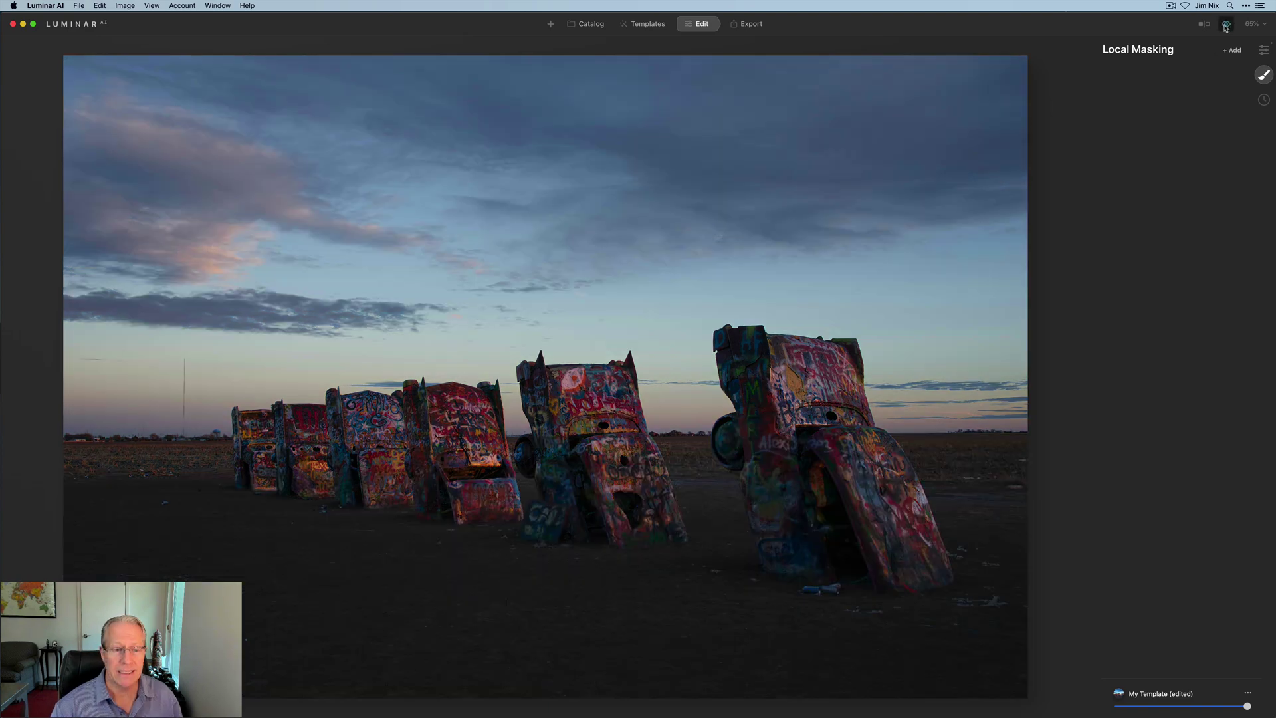
click(1226, 25)
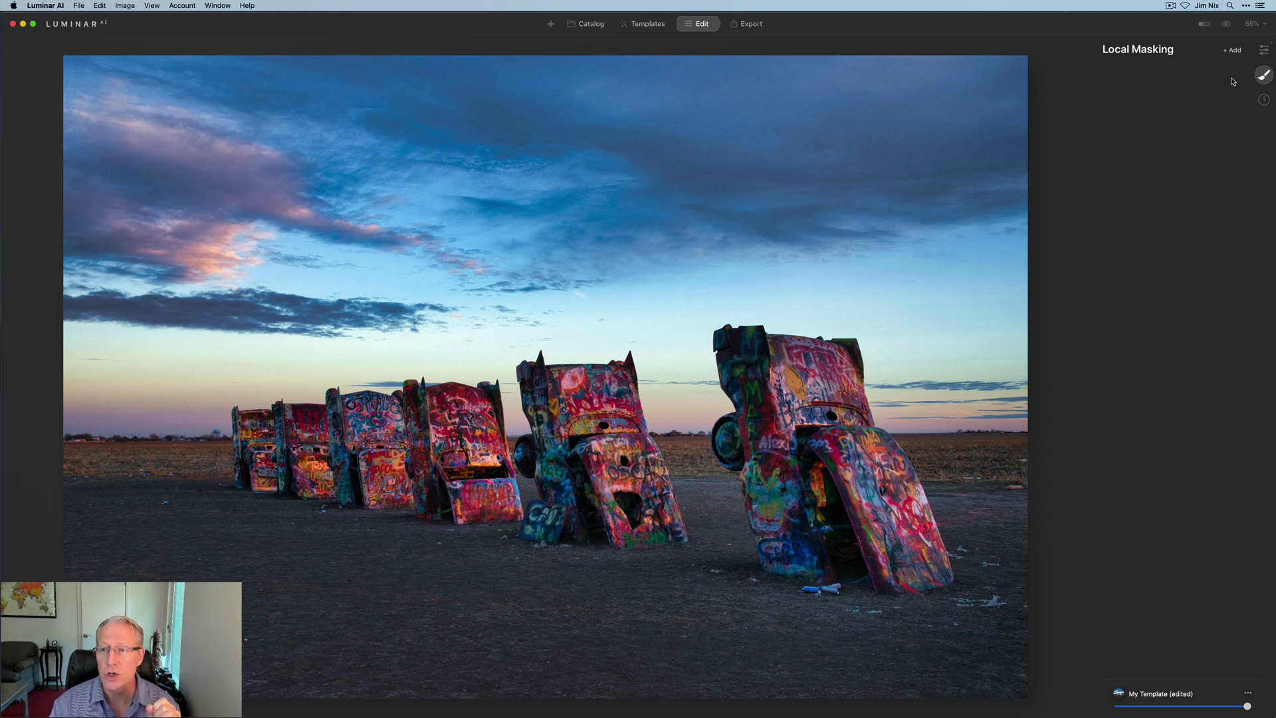
Add a texture layer using the Grungywall texture at its default 50 opacity
click(1232, 52)
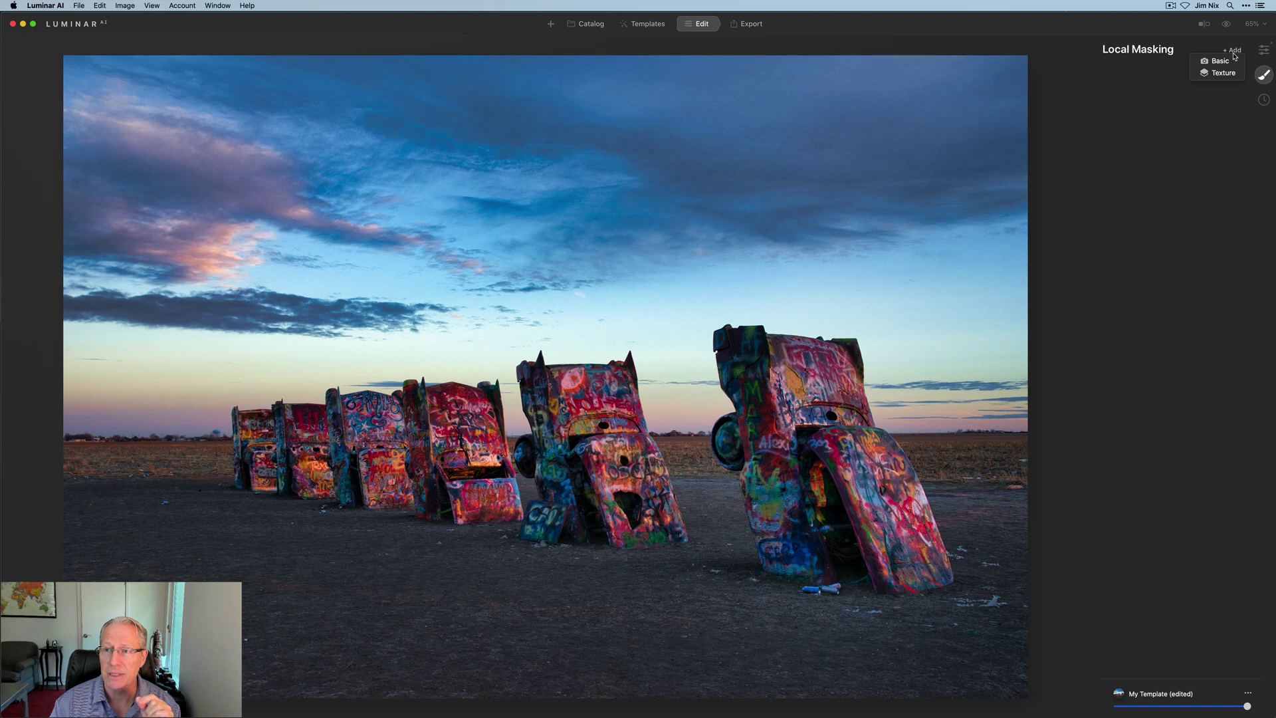
click(1221, 73)
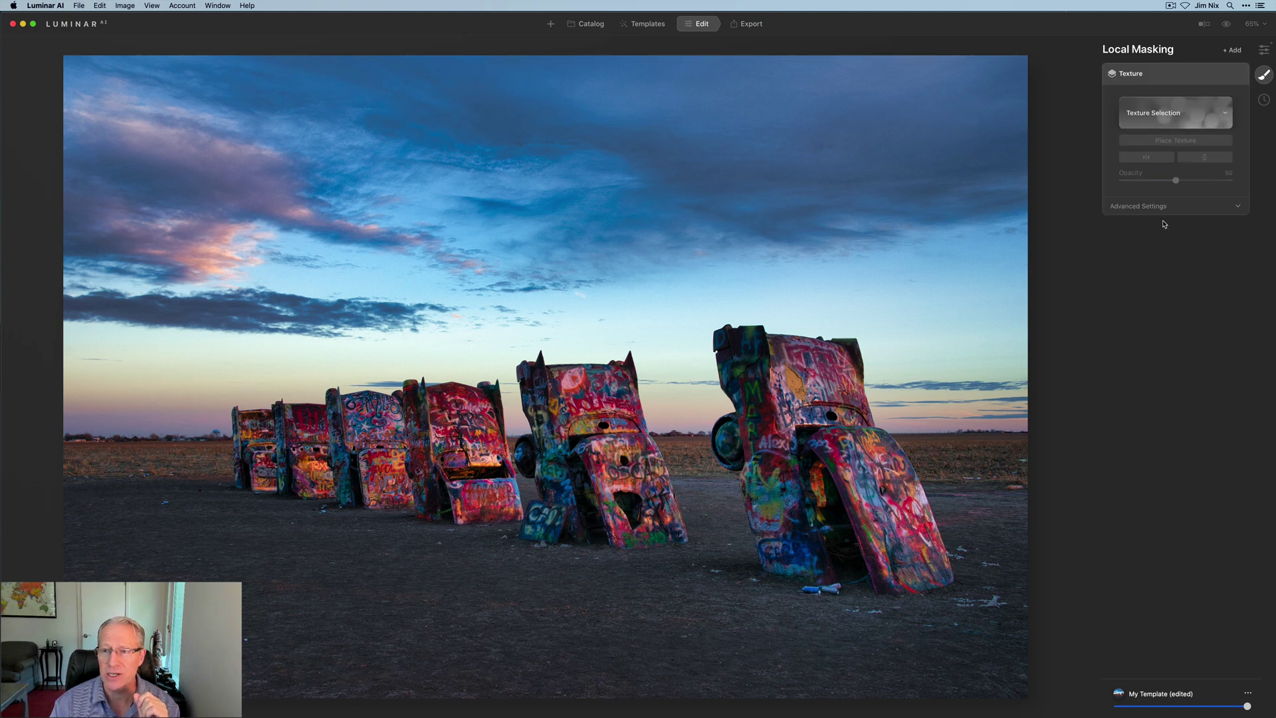
click(1171, 117)
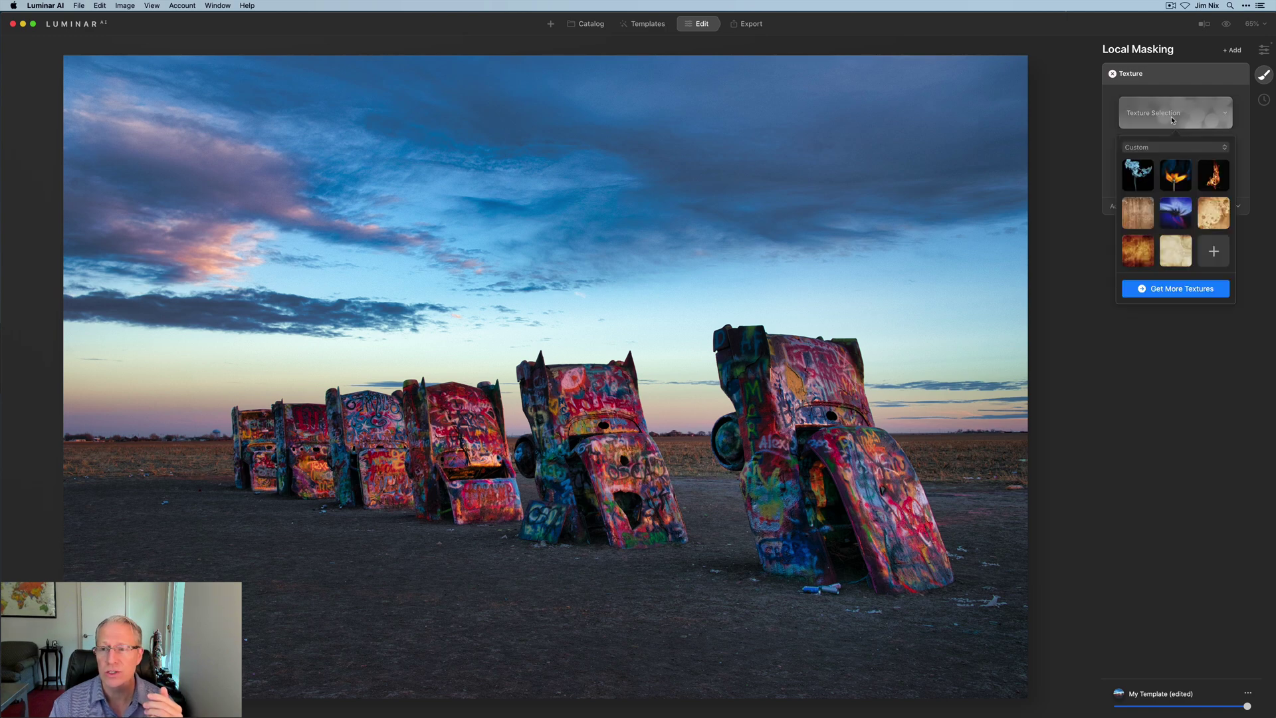
click(1138, 219)
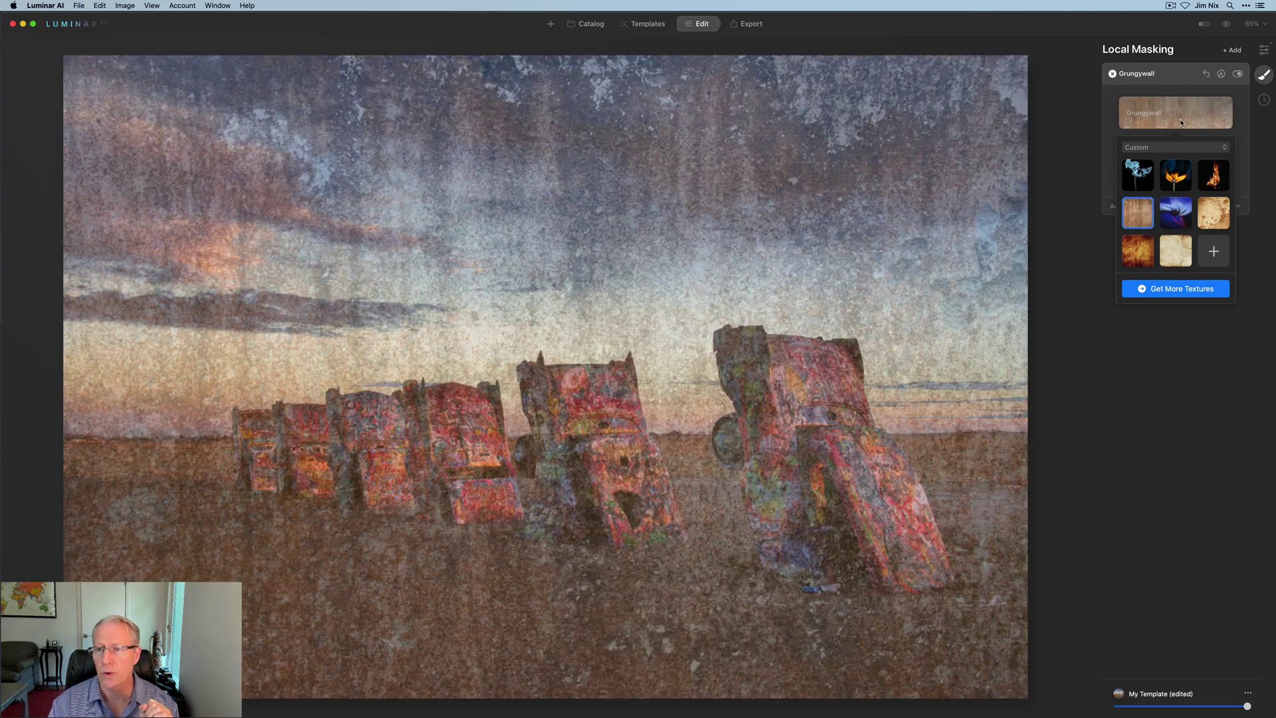
click(1180, 117)
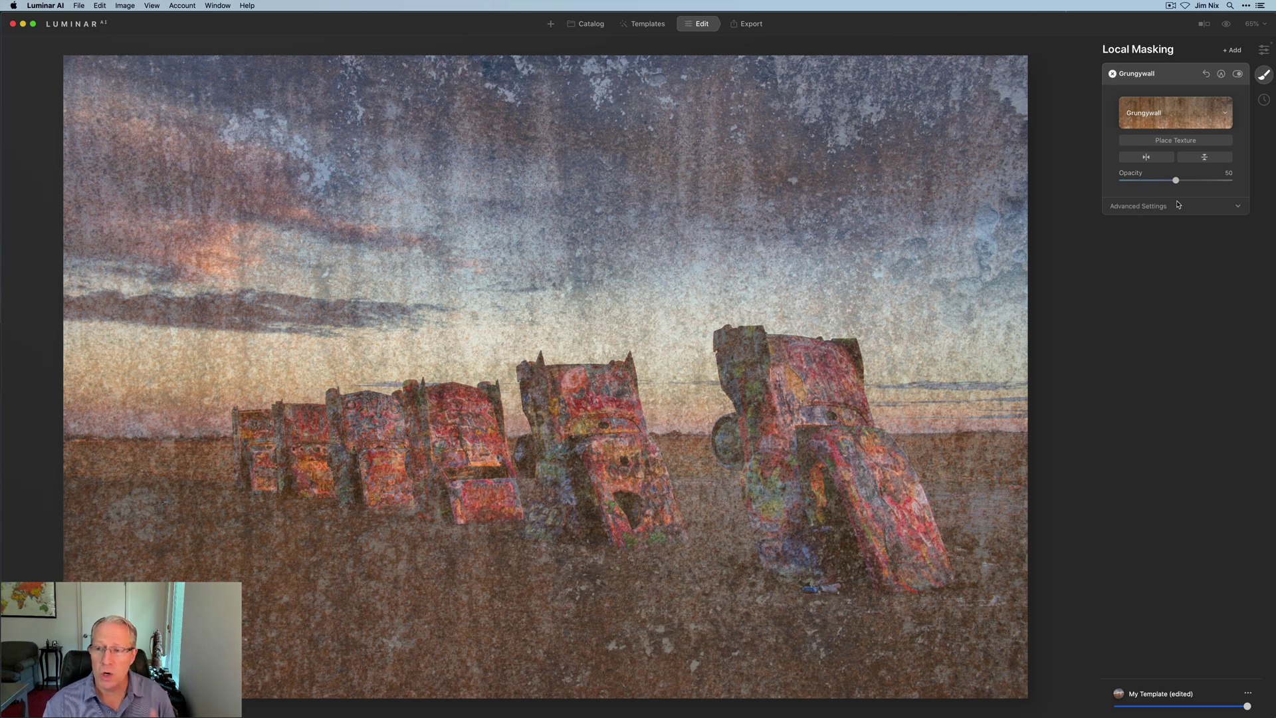
Drag the Grungywall opacity from 50 down to about 26, after one trial back at 50
drag(1176, 183, 1149, 182)
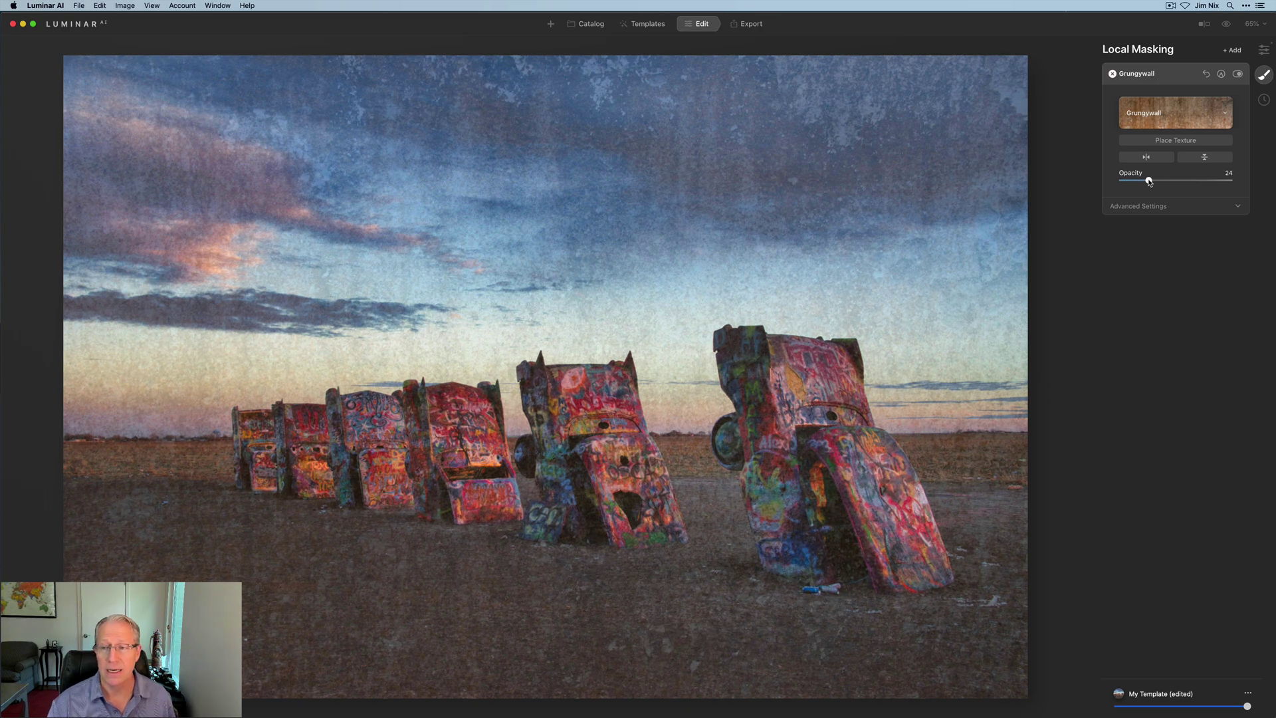
drag(1149, 181, 1175, 180)
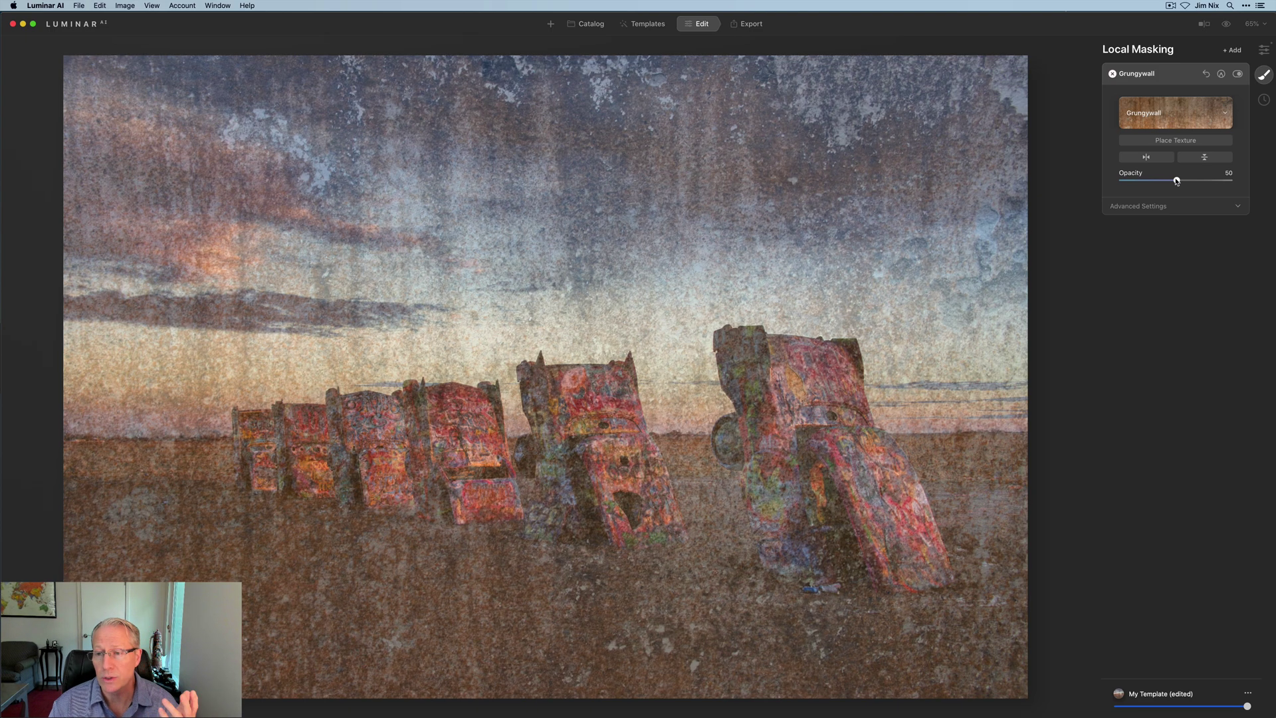
drag(1176, 181, 1149, 181)
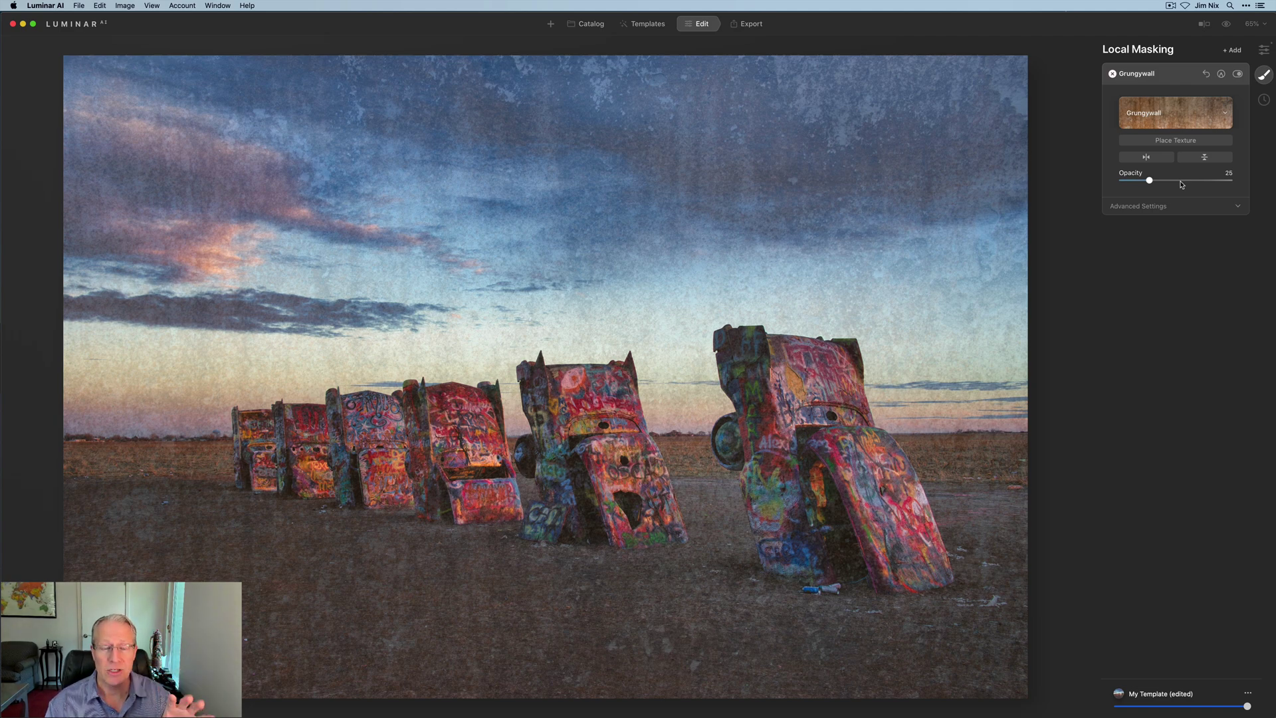
click(1237, 74)
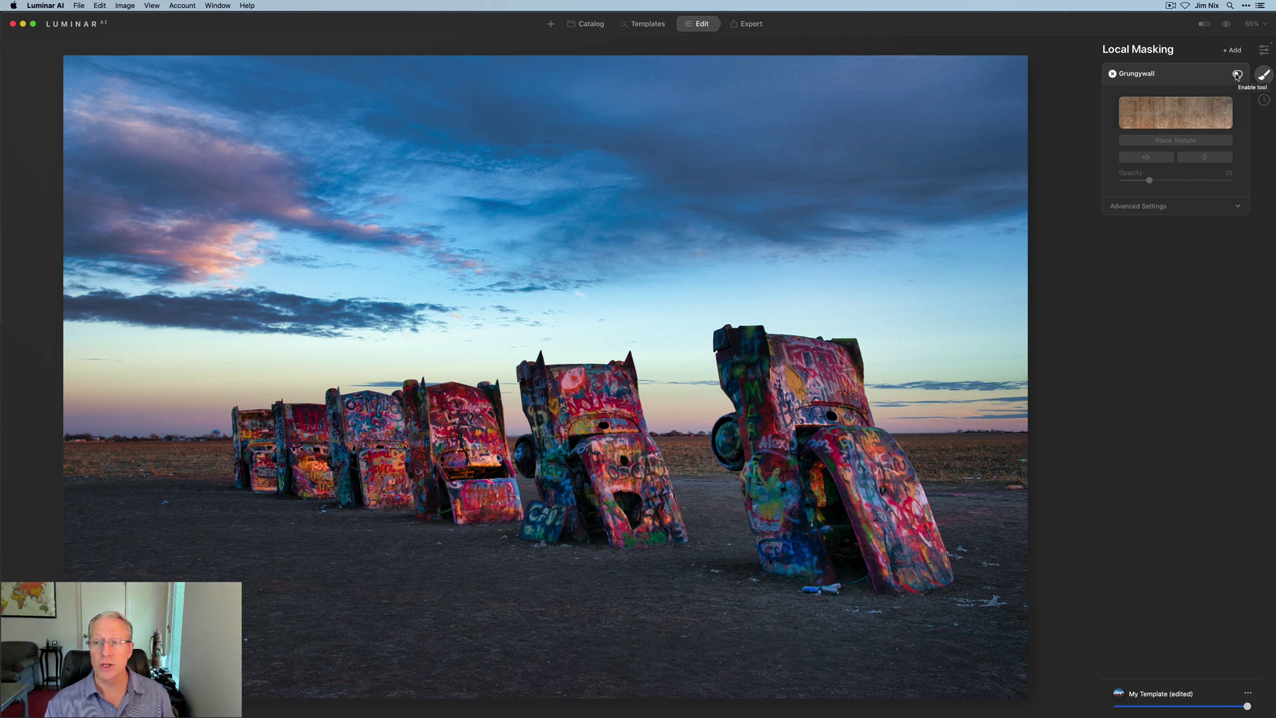
click(1237, 75)
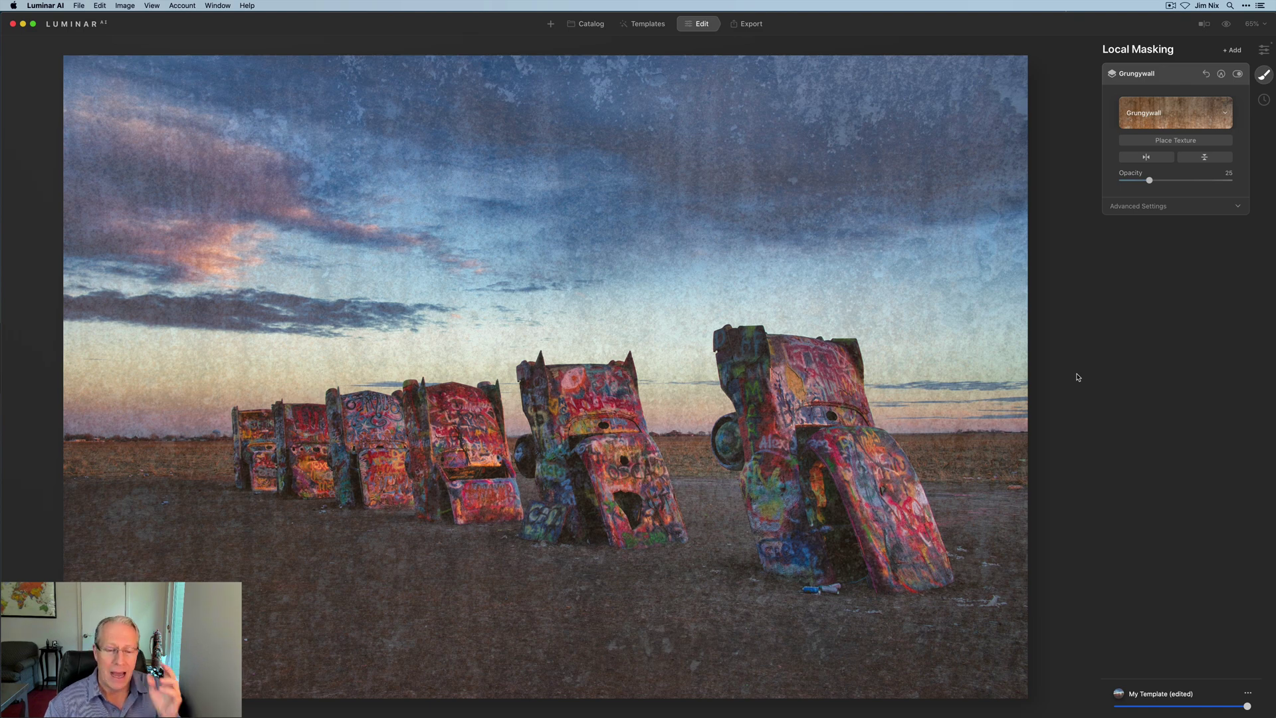
Hide and re-show the Grungywall texture to compare the photo with and without it
click(1237, 73)
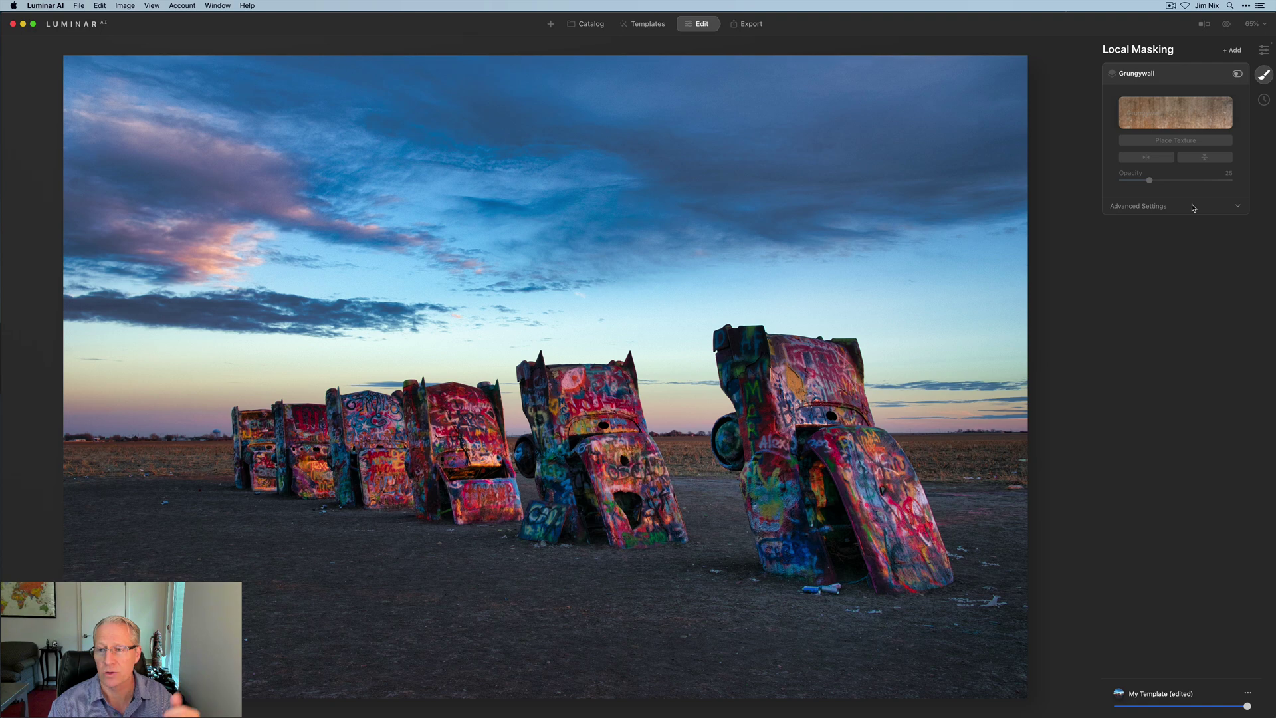
click(1237, 74)
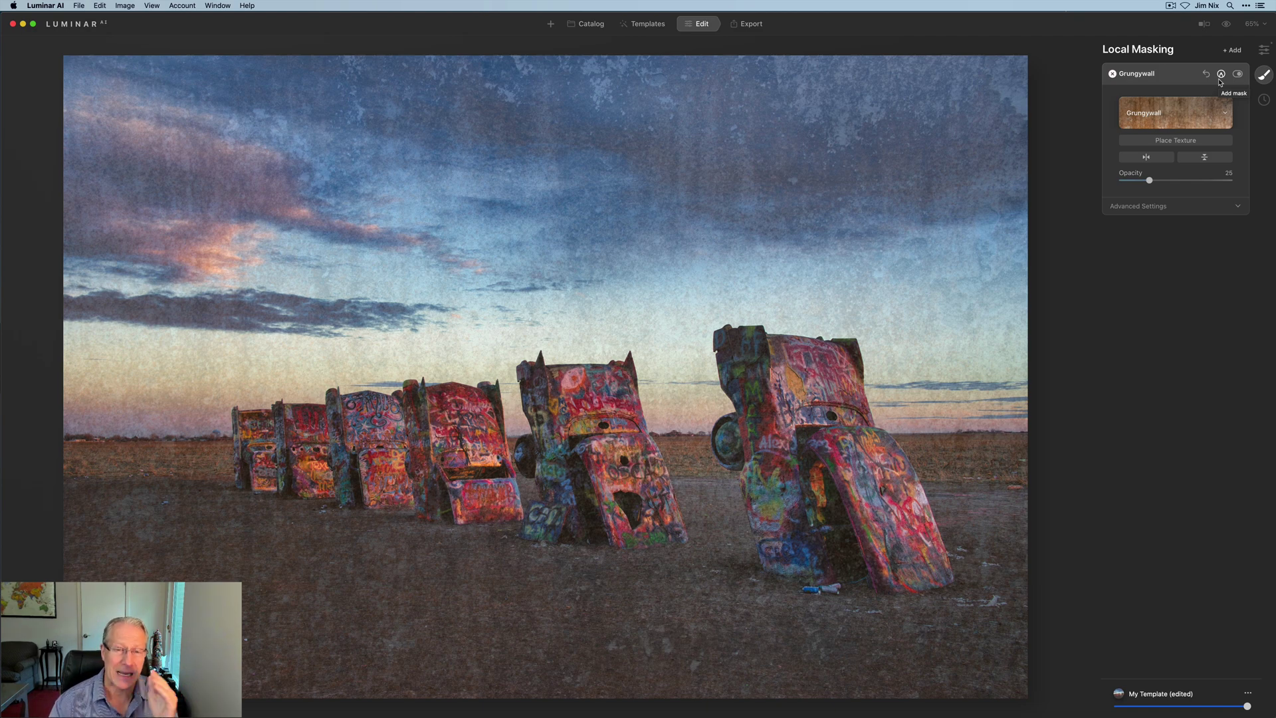
click(1221, 74)
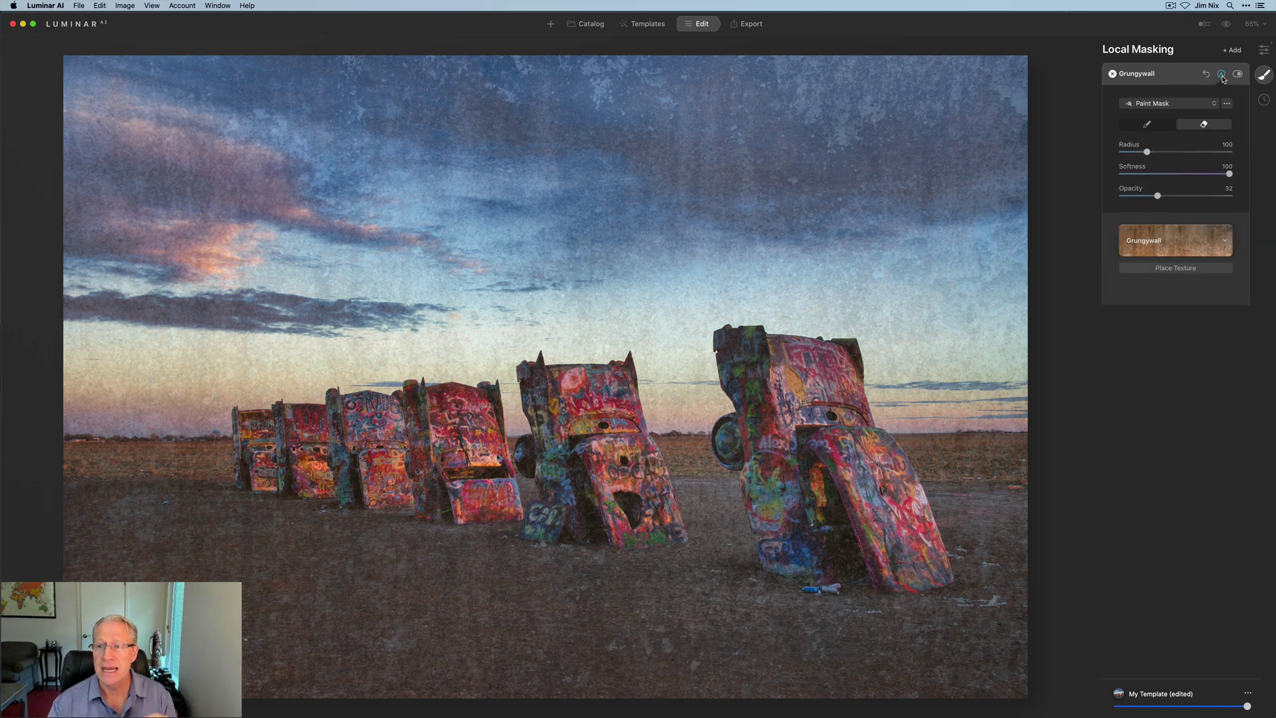
click(1188, 109)
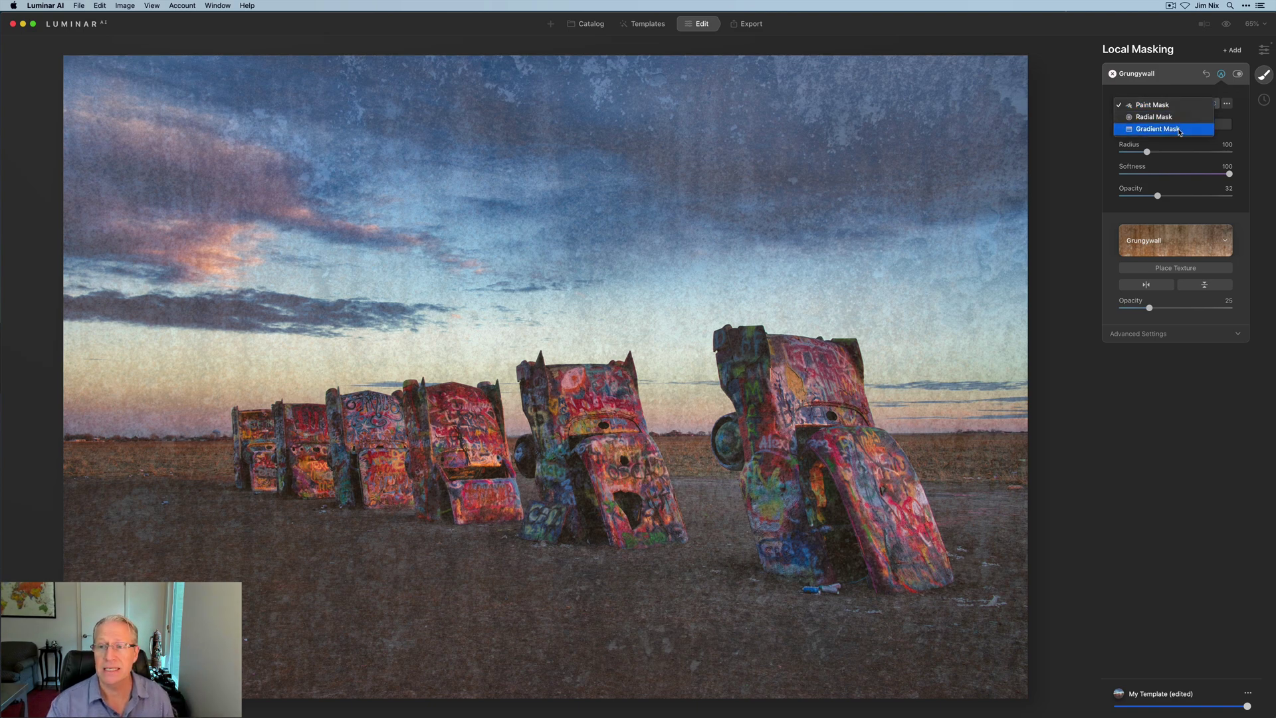
click(1221, 76)
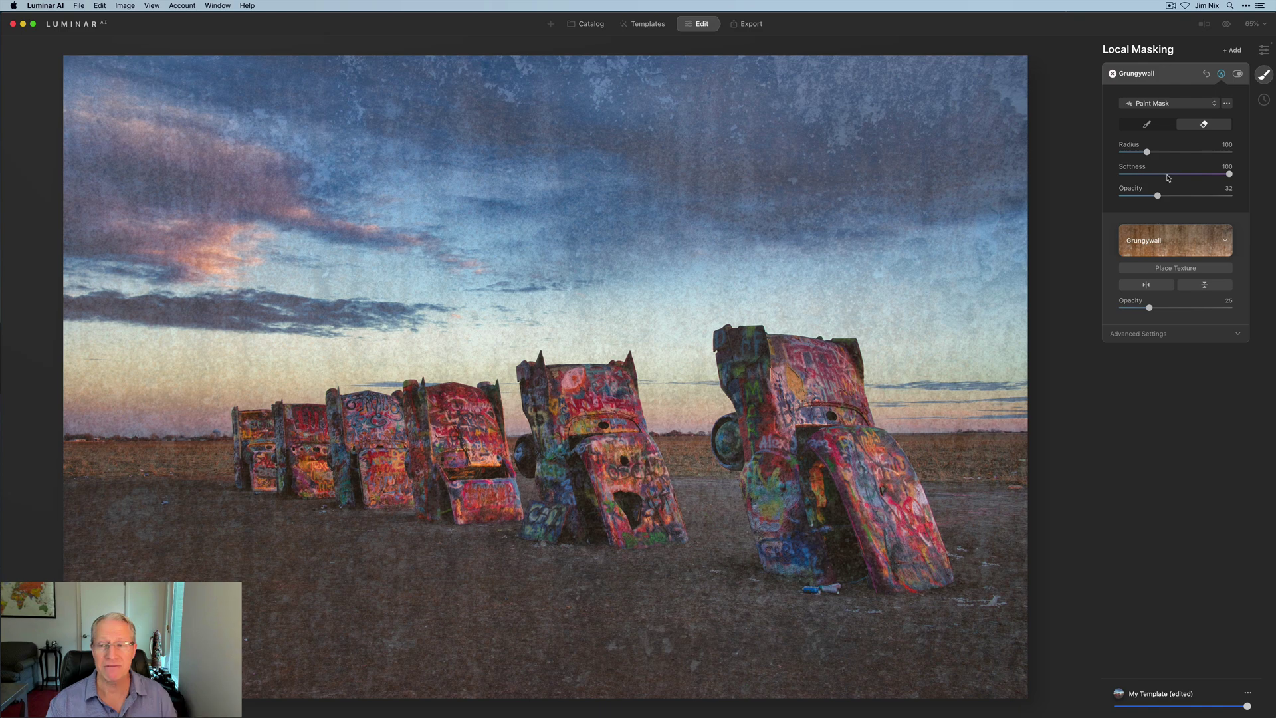
Switch Grungywall's mask to Gradient and place it across the lower photo at a steeper angle
click(1180, 104)
click(1170, 130)
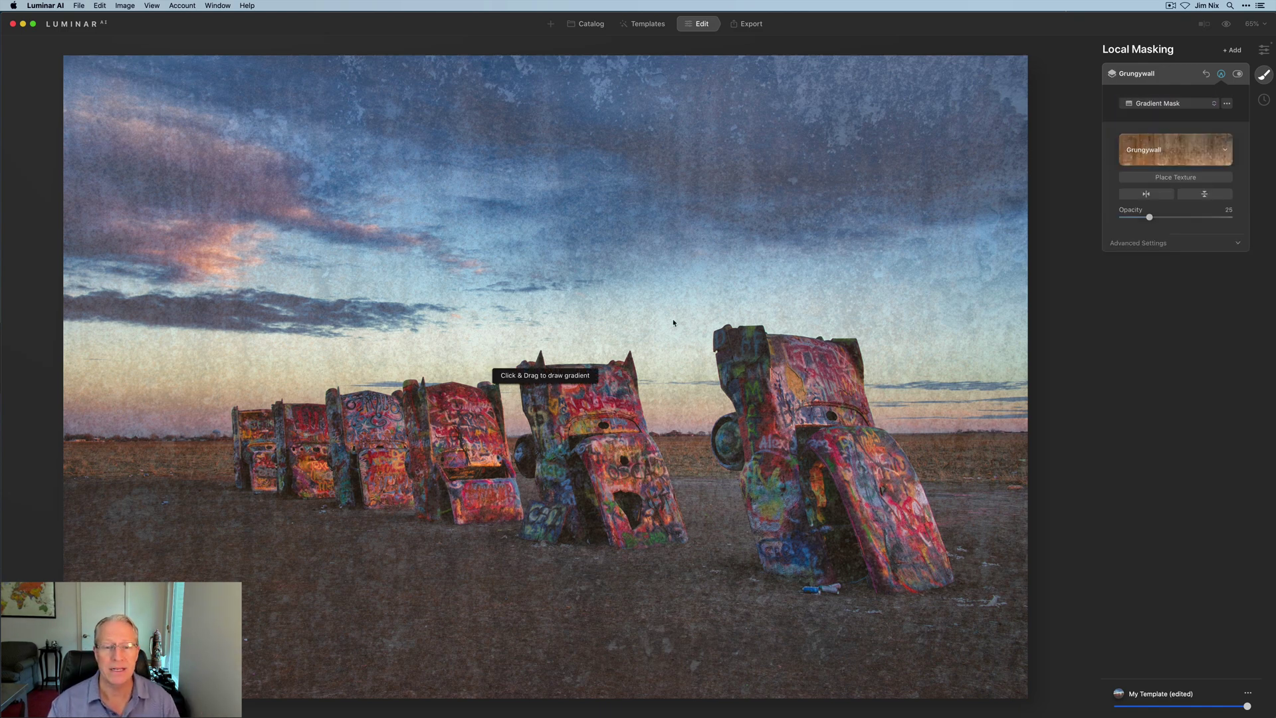
drag(651, 339, 635, 521)
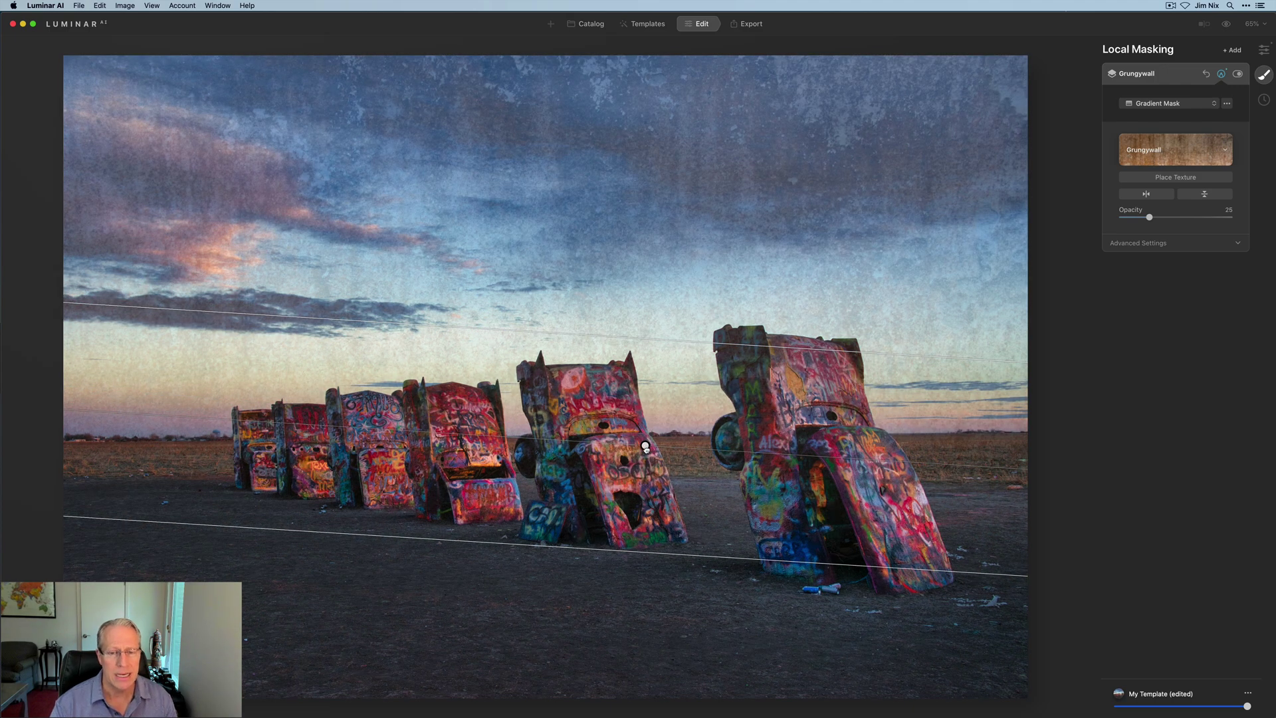
drag(645, 446, 645, 475)
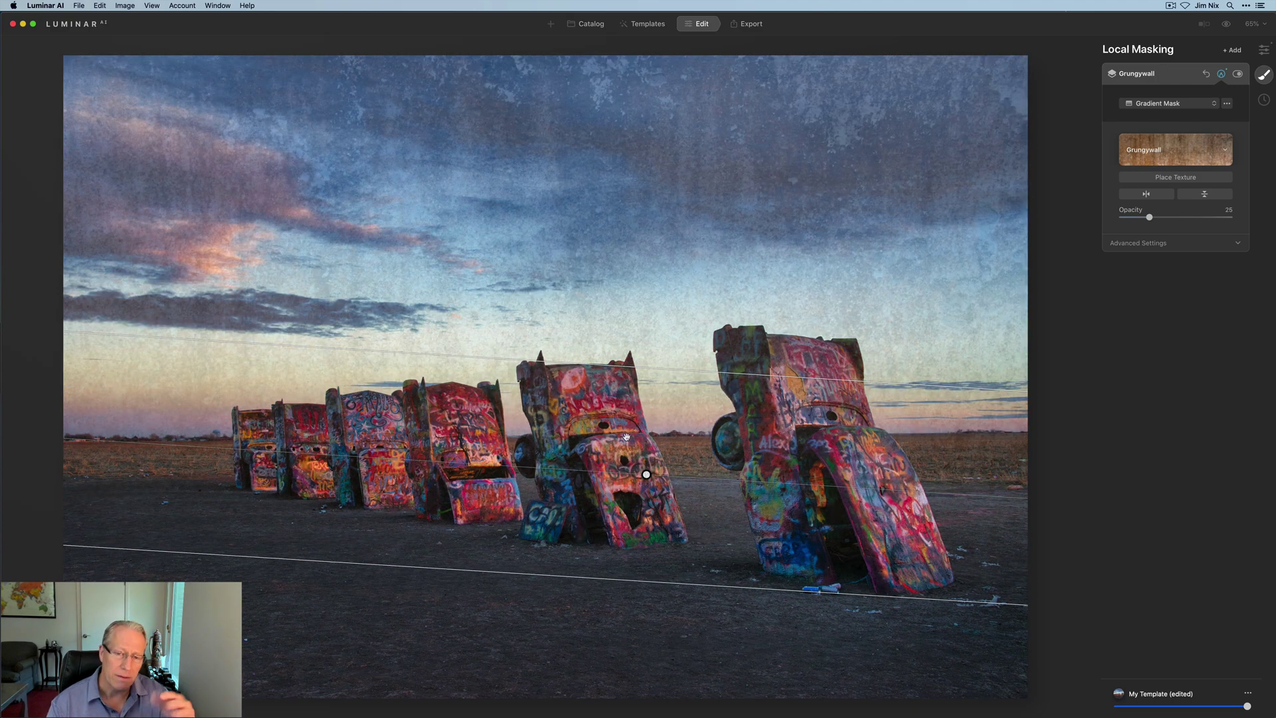
drag(641, 364, 642, 359)
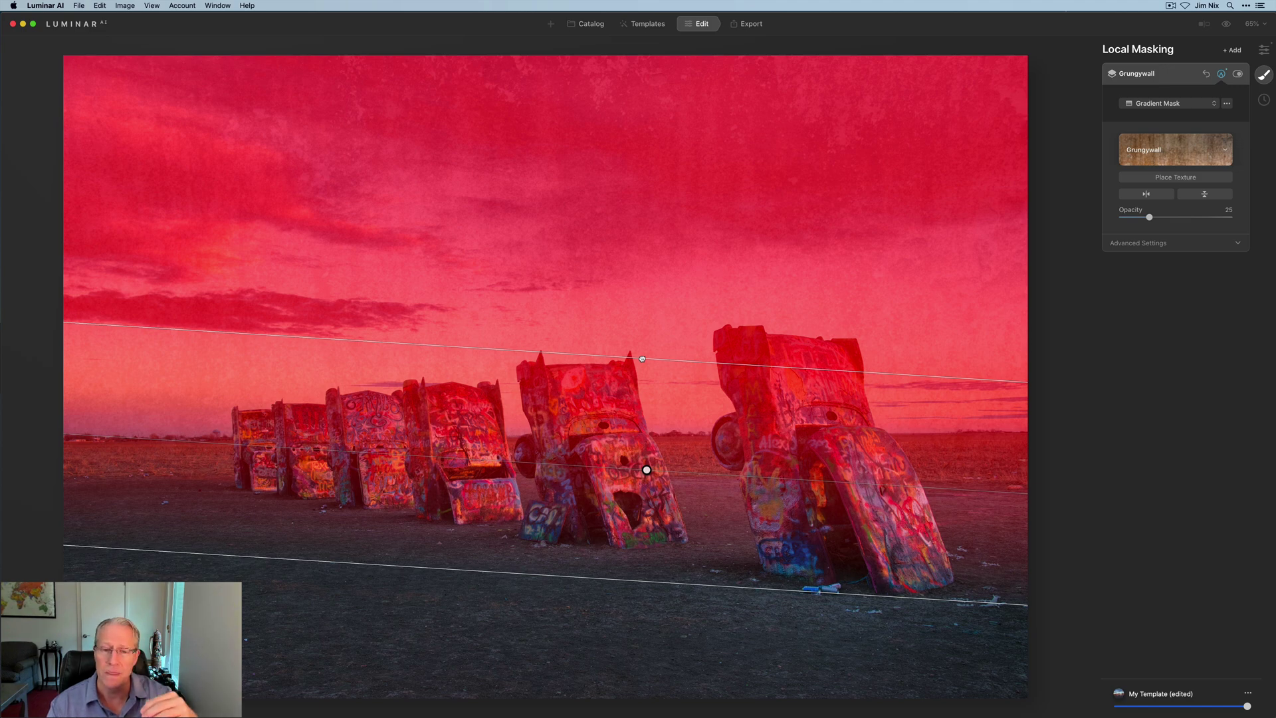
drag(642, 359, 641, 359)
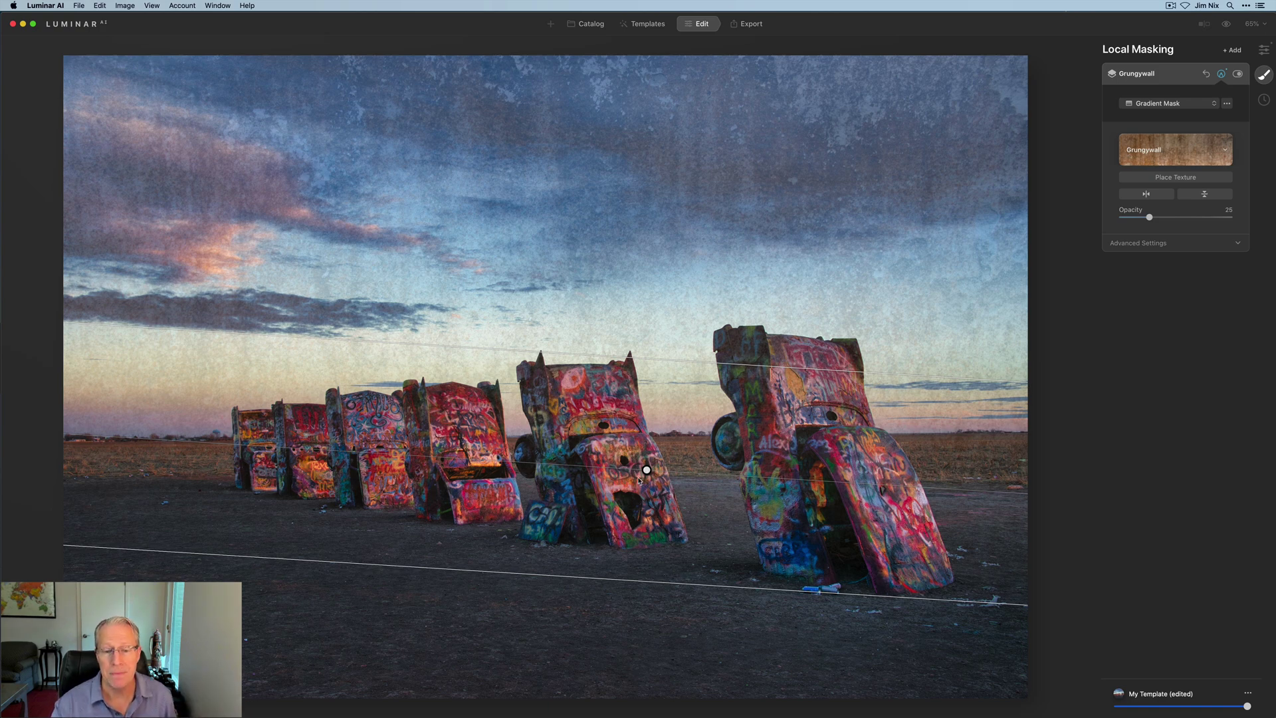
drag(532, 463, 532, 453)
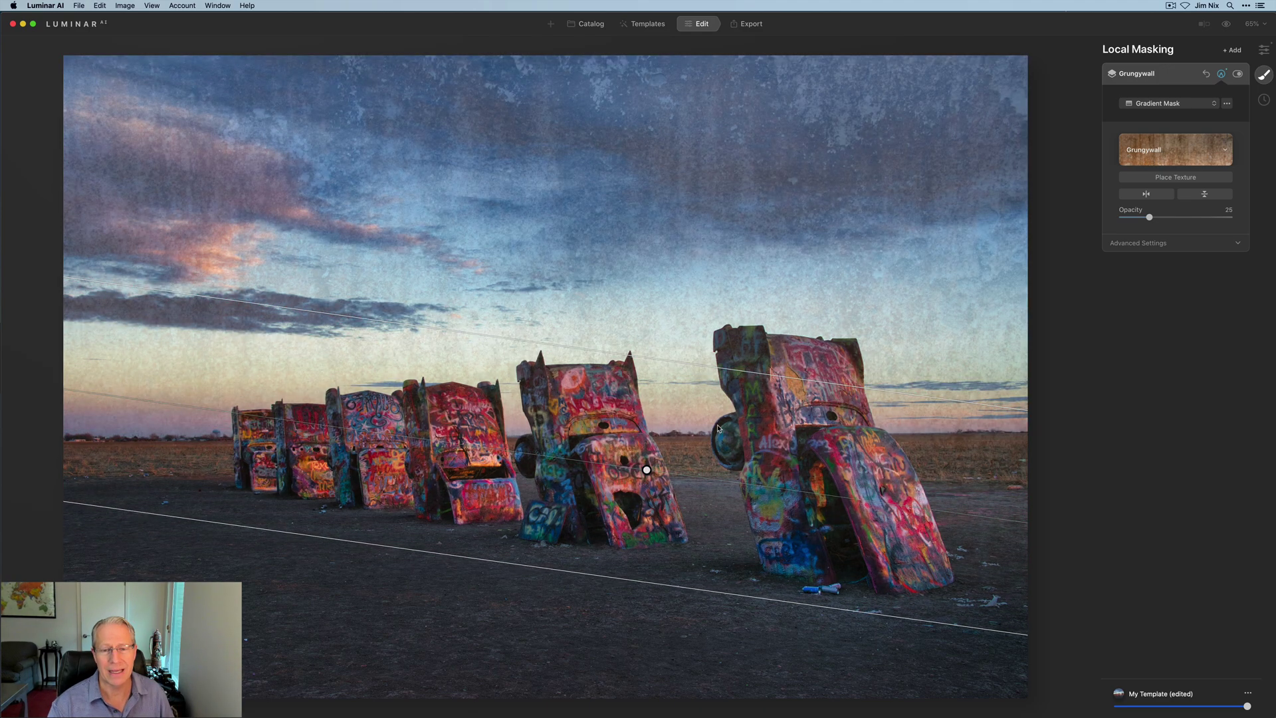
Check the gradient mask as a red overlay, then delete it from the Grungywall texture
click(1226, 103)
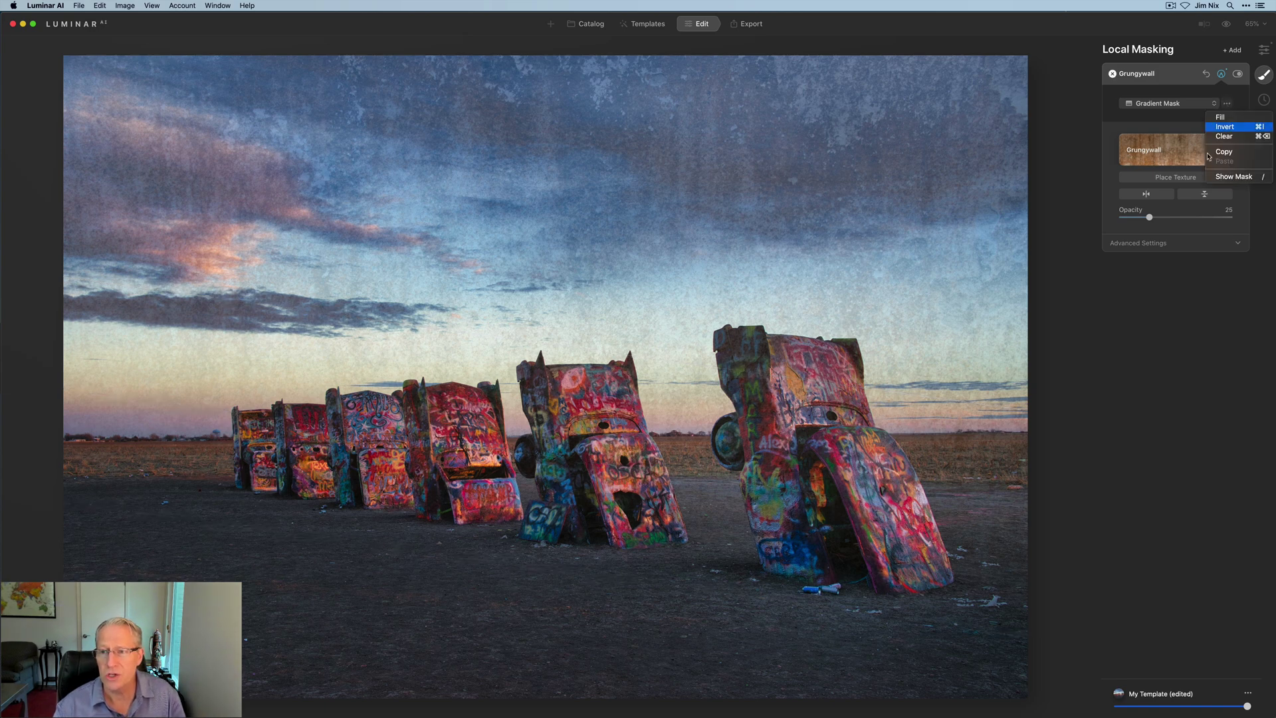
click(1224, 177)
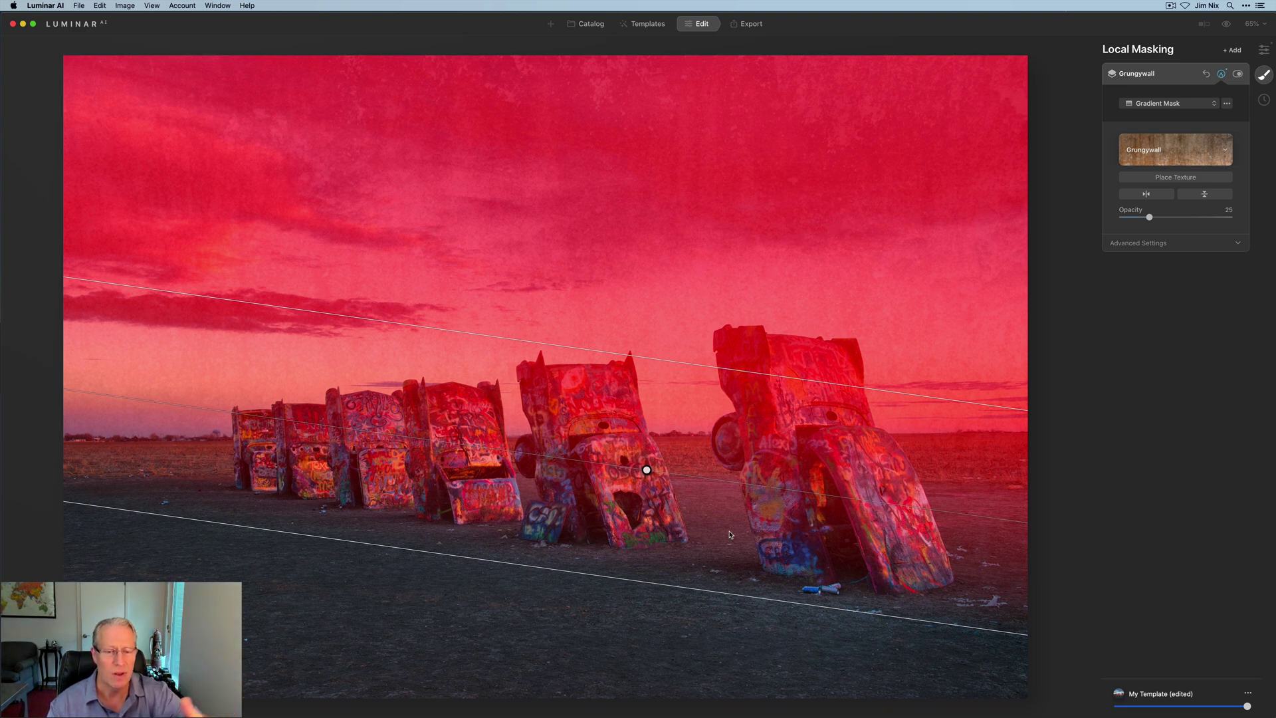
click(1221, 75)
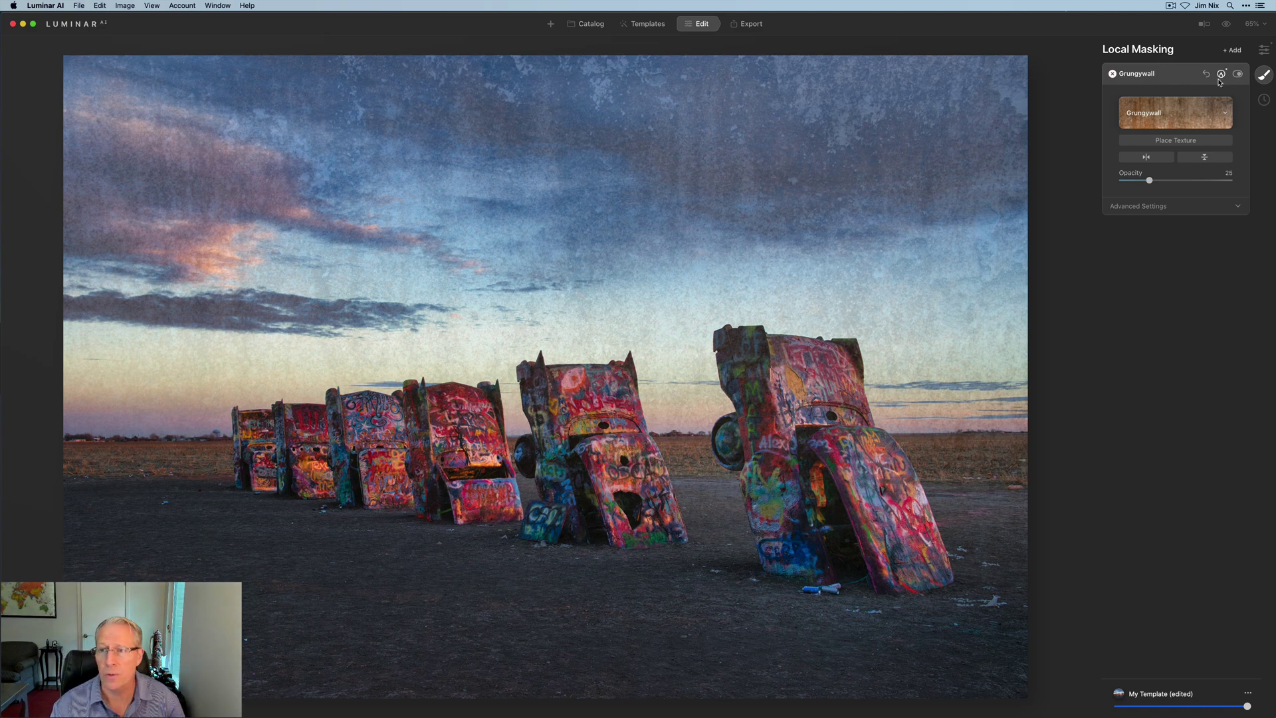
Add a Paint Mask with slightly reduced brush strength and erase the texture from the right-hand car
click(1221, 76)
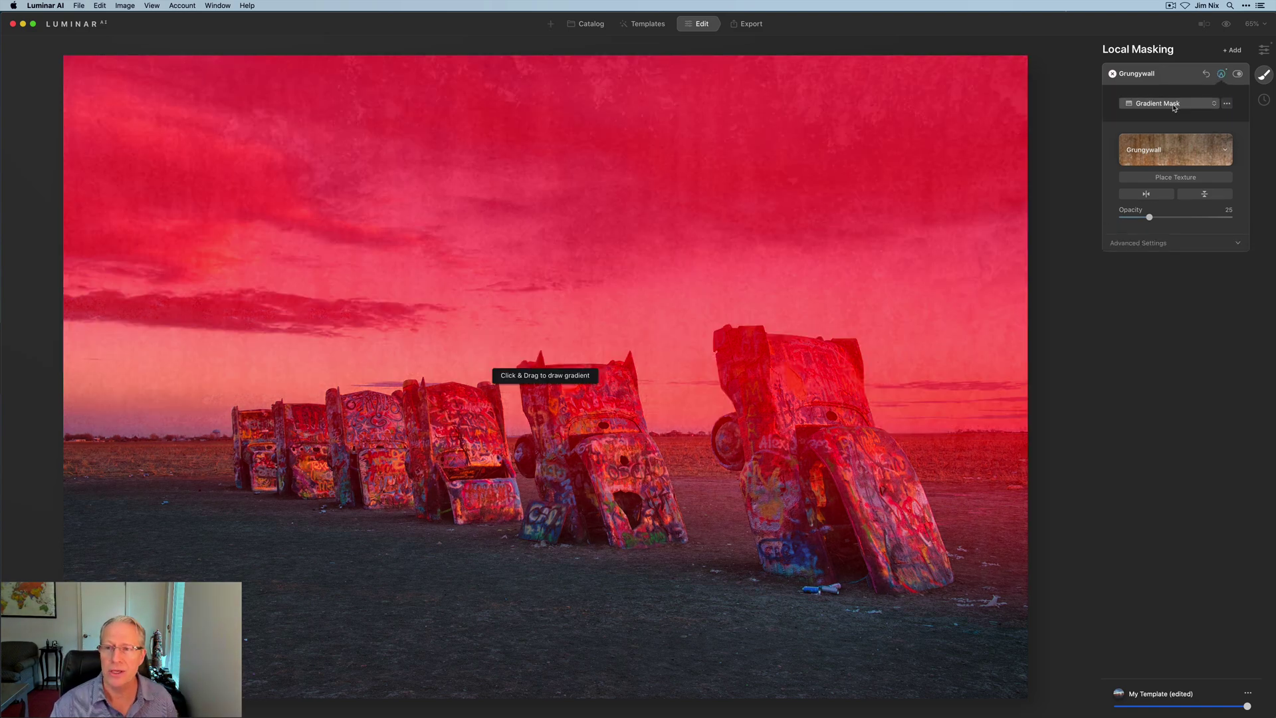
click(1174, 104)
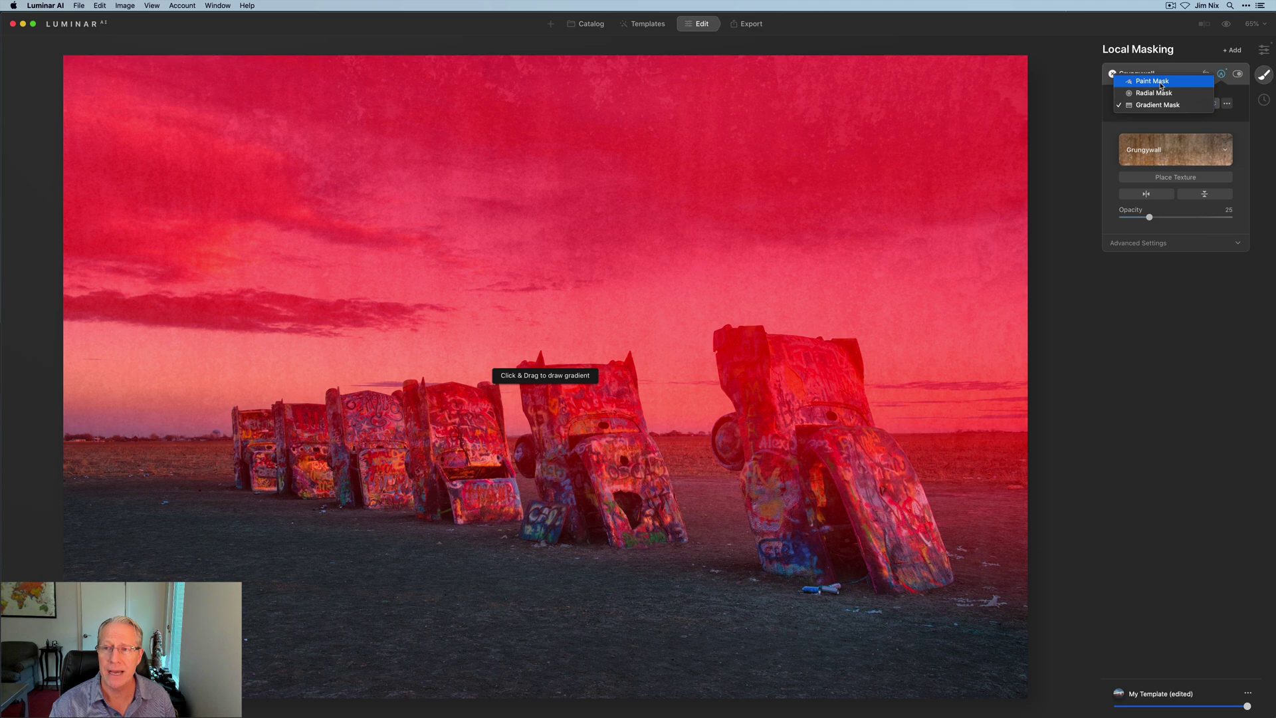
click(1159, 81)
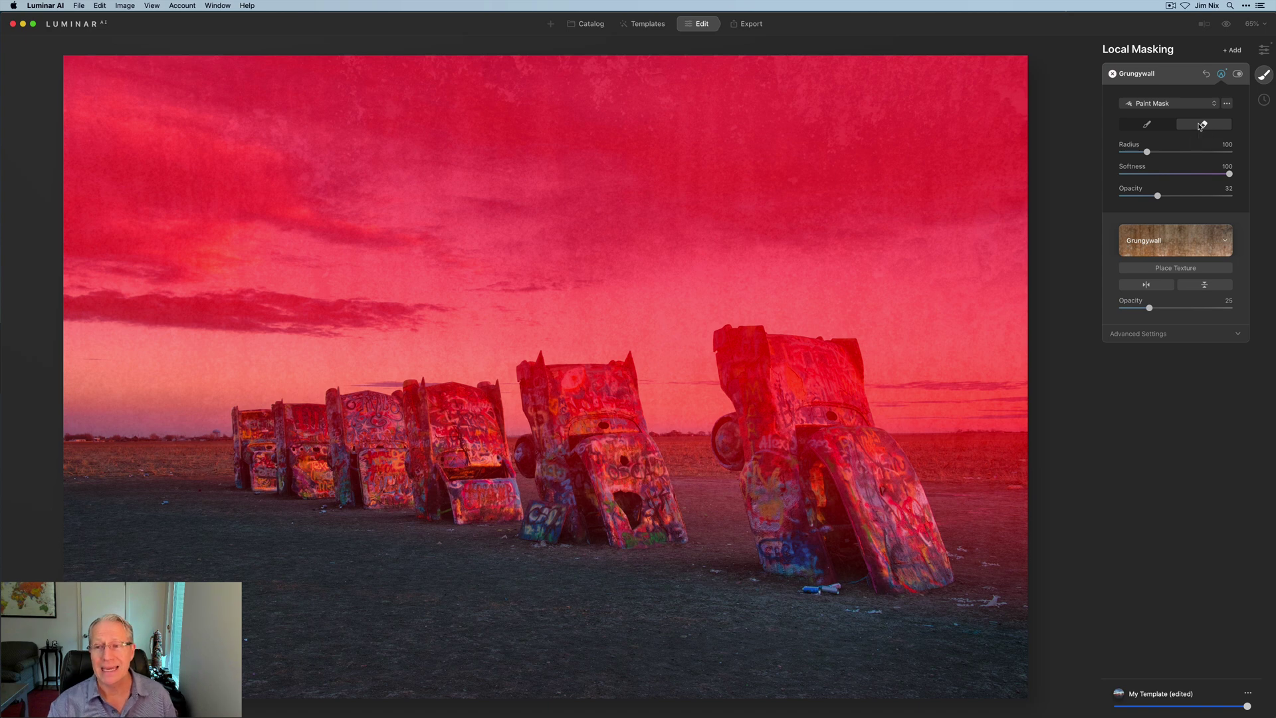
drag(1156, 195, 1149, 195)
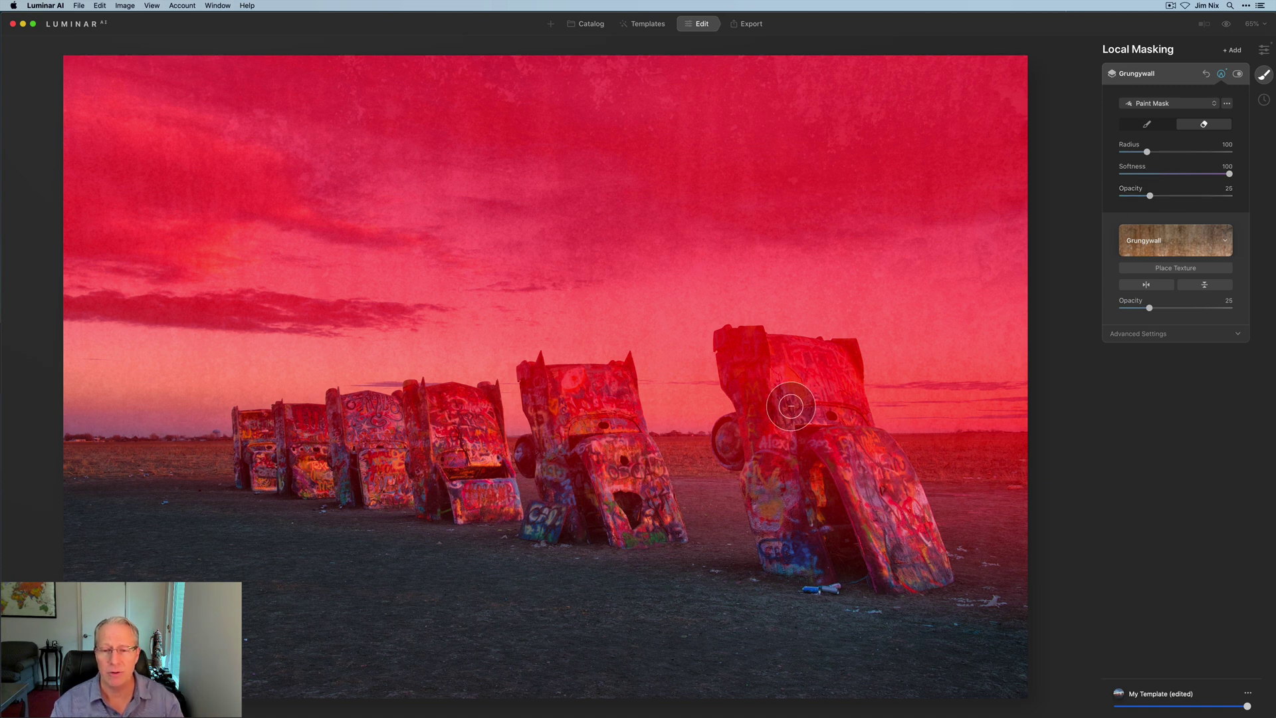
mouse_move(768, 380)
mouse_down()
mouse_move(825, 367)
mouse_move(869, 459)
mouse_move(834, 369)
mouse_move(742, 384)
mouse_move(744, 348)
mouse_move(776, 457)
mouse_move(758, 432)
mouse_move(794, 463)
mouse_move(854, 465)
mouse_move(824, 444)
mouse_move(863, 410)
mouse_move(831, 371)
mouse_move(760, 369)
mouse_move(749, 346)
mouse_move(780, 409)
mouse_move(770, 490)
mouse_move(615, 458)
mouse_move(611, 413)
mouse_move(570, 392)
mouse_move(587, 392)
mouse_move(612, 399)
mouse_move(612, 431)
mouse_move(579, 395)
mouse_move(557, 395)
mouse_move(574, 444)
mouse_move(550, 399)
mouse_move(562, 428)
mouse_move(444, 438)
mouse_move(427, 426)
mouse_move(459, 413)
mouse_move(376, 433)
mouse_move(262, 434)
mouse_move(471, 413)
mouse_move(481, 448)
mouse_move(566, 403)
mouse_move(552, 403)
mouse_move(610, 395)
mouse_move(610, 437)
mouse_up()
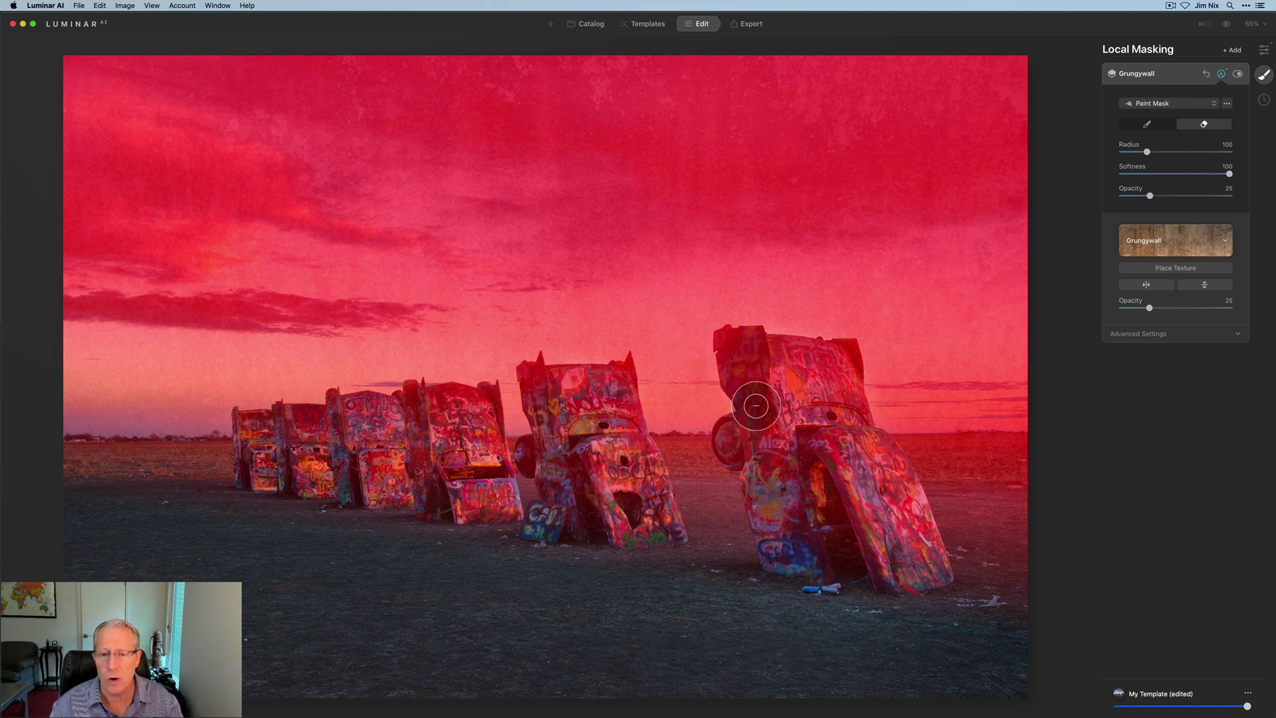
mouse_move(755, 405)
mouse_down()
mouse_move(754, 364)
mouse_move(815, 361)
mouse_move(880, 522)
mouse_up()
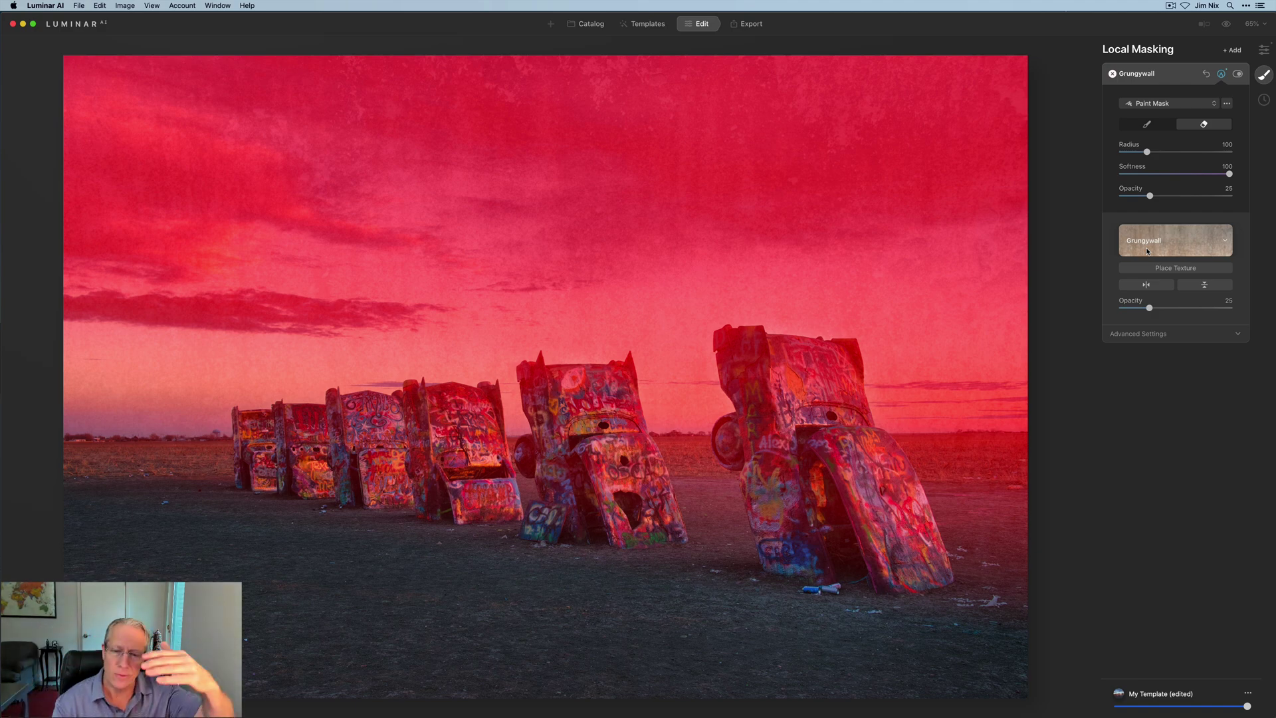
click(1221, 74)
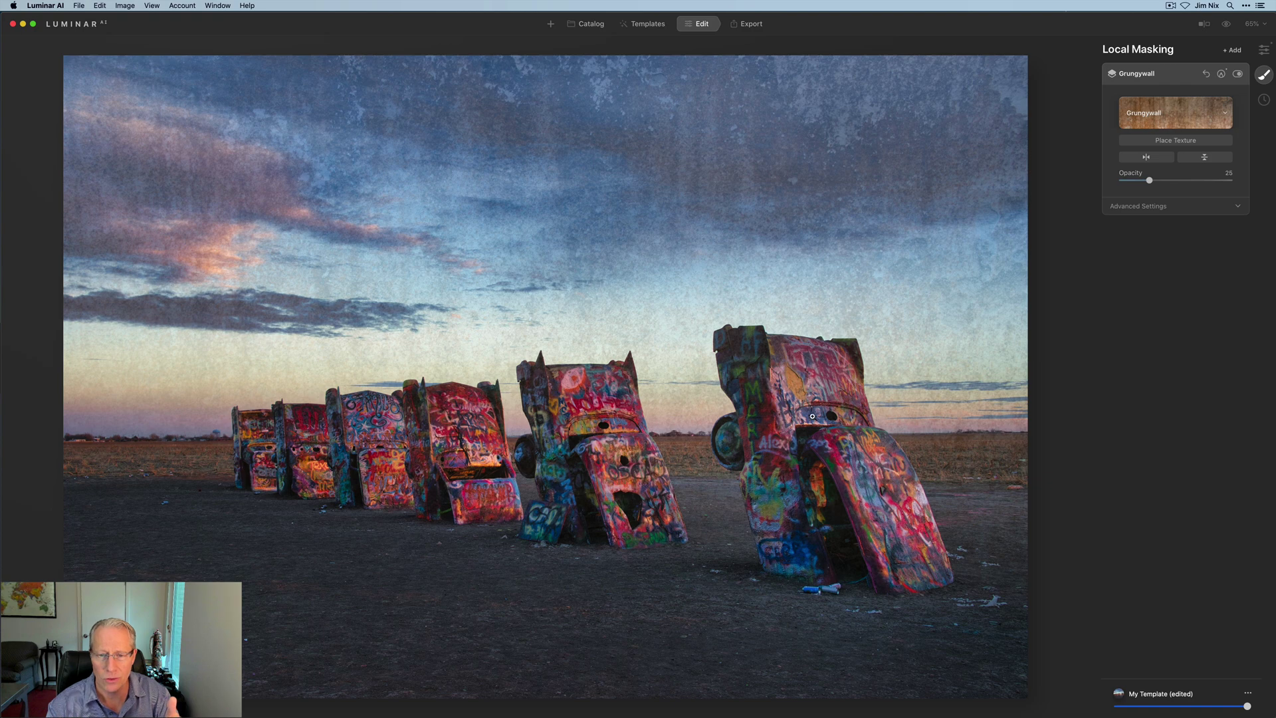
key(super+1)
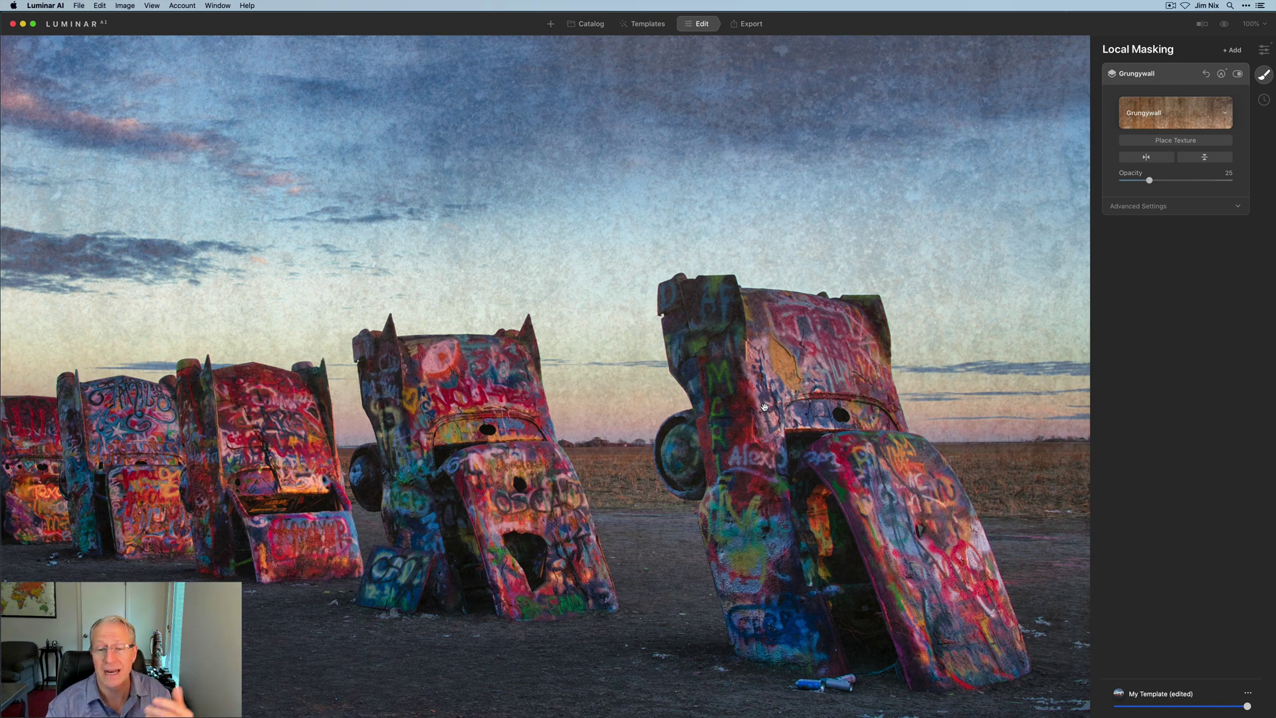
key(super+0)
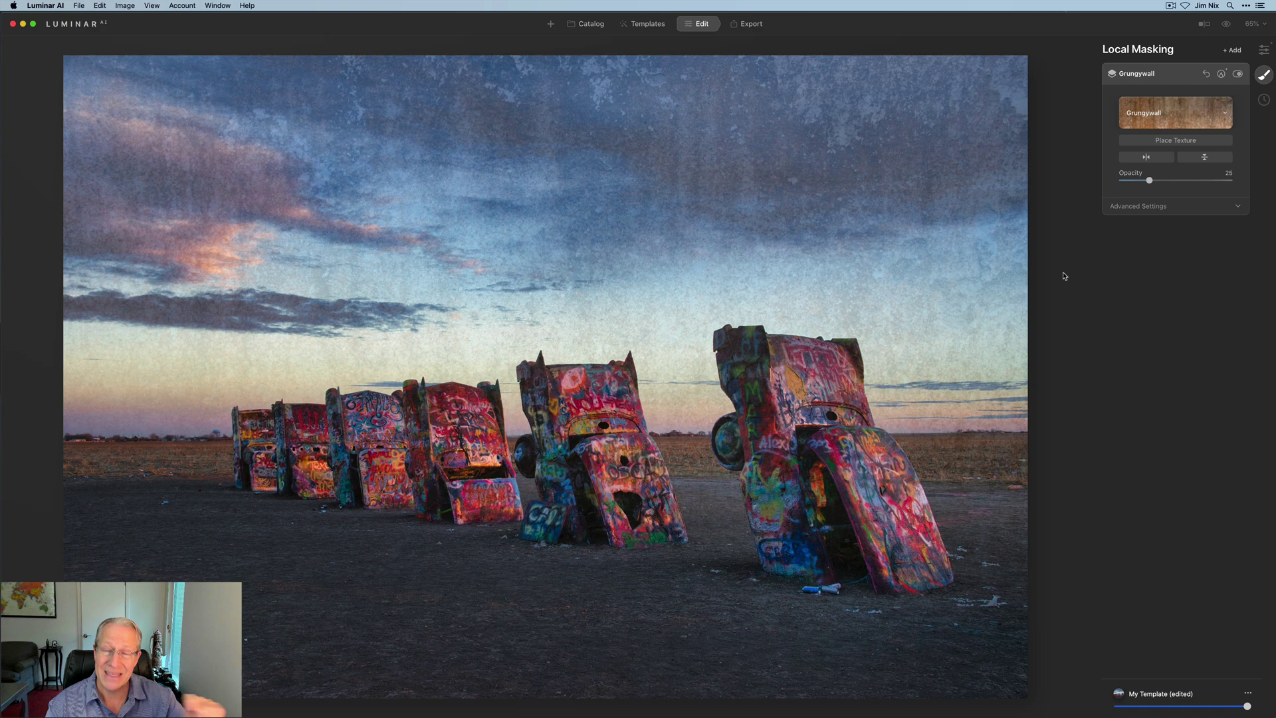
Set the Grungywall texture's blend mode to Luminosity, comparing with the texture hidden
click(1137, 206)
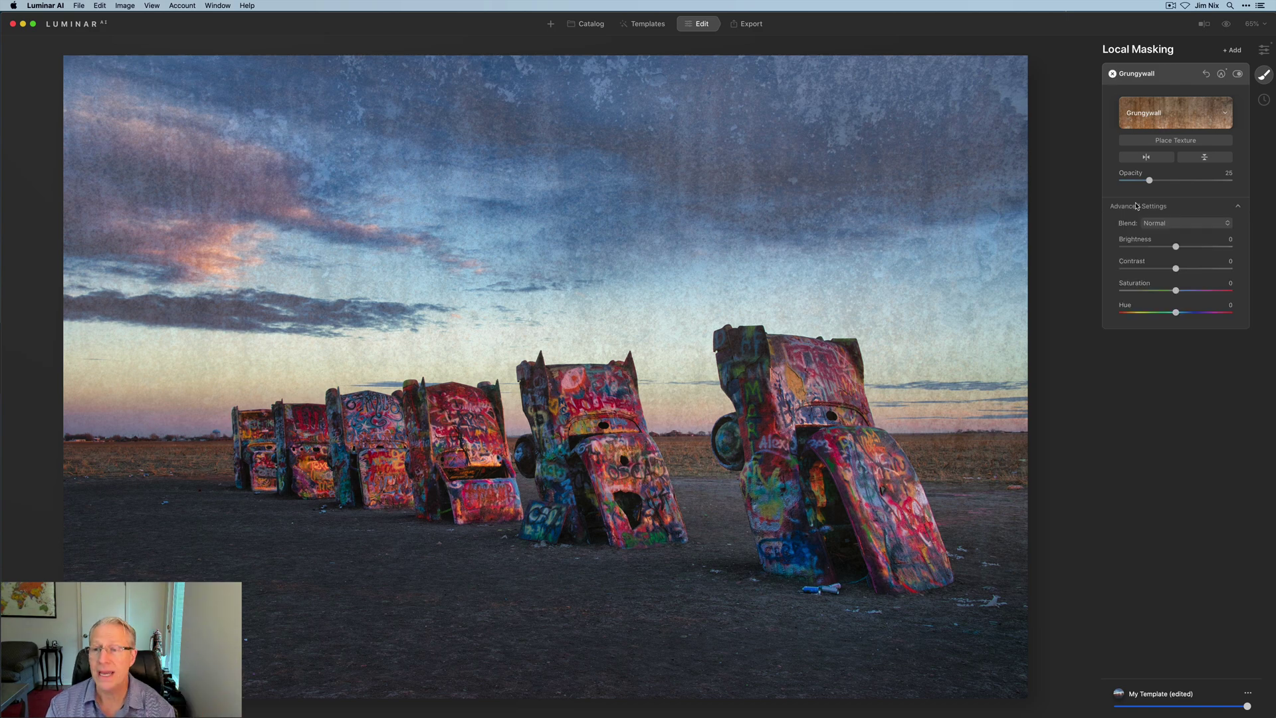
drag(1148, 180, 1146, 181)
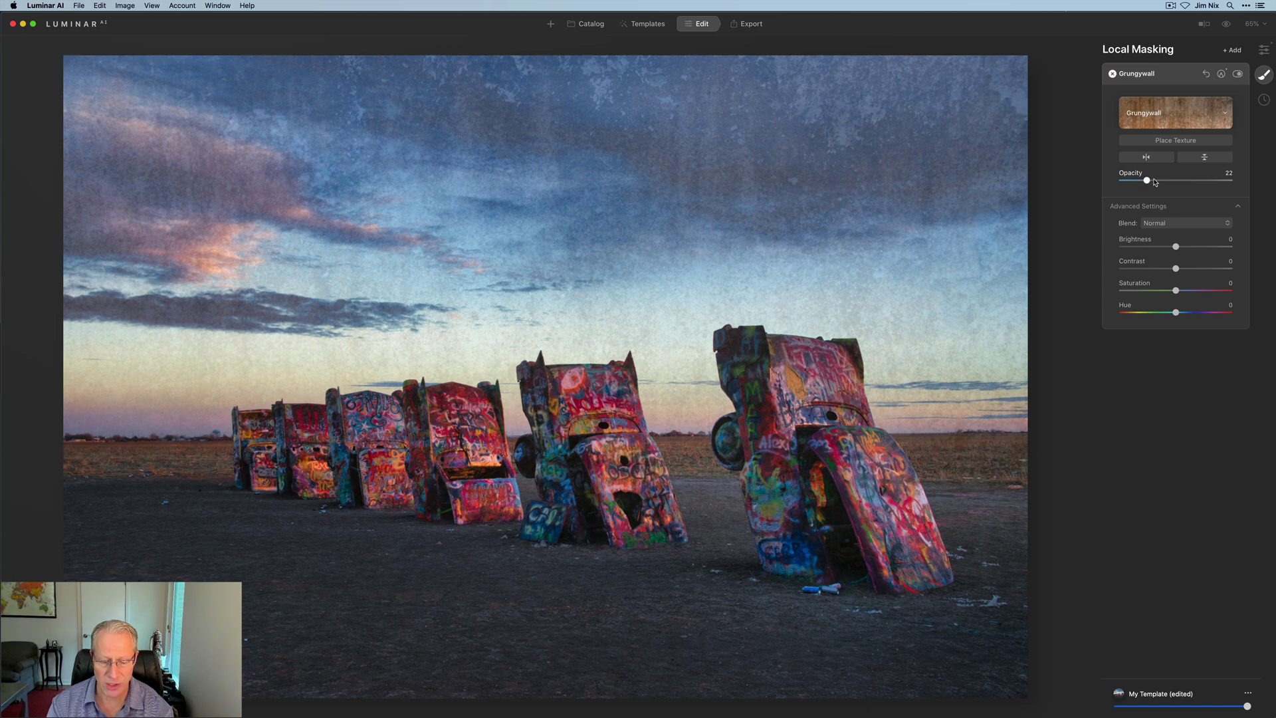
click(1181, 224)
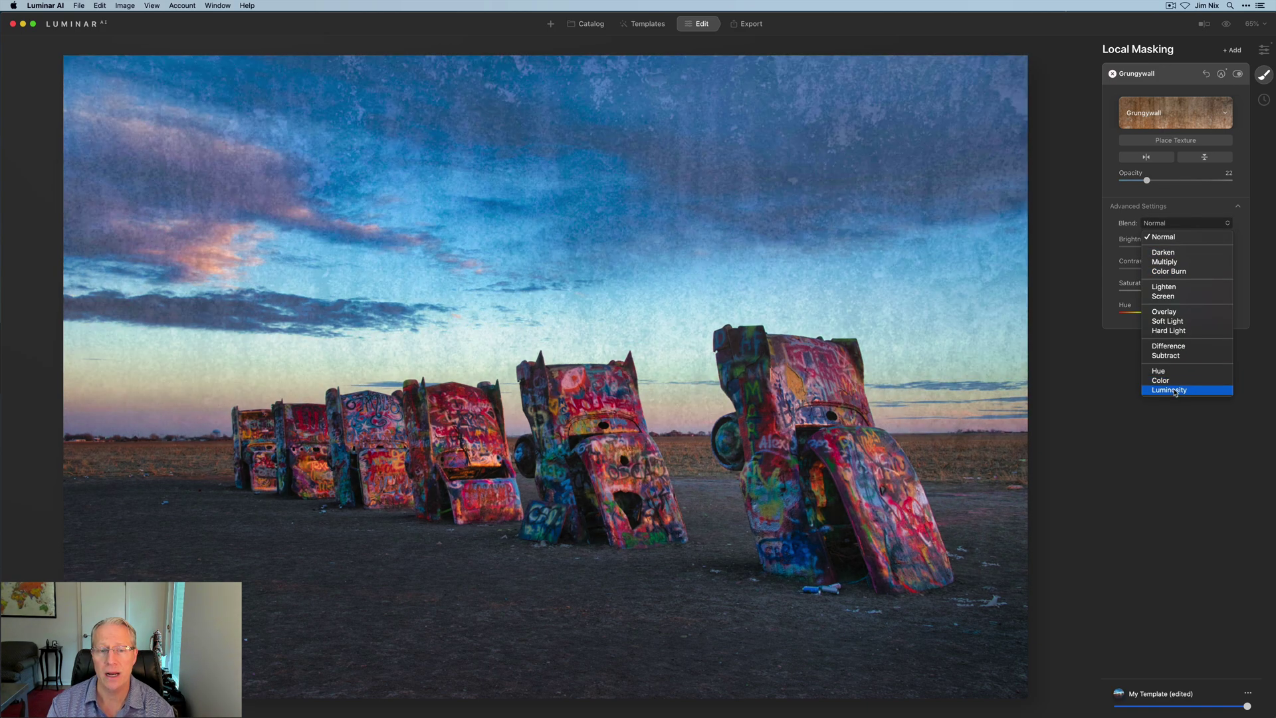
click(1174, 391)
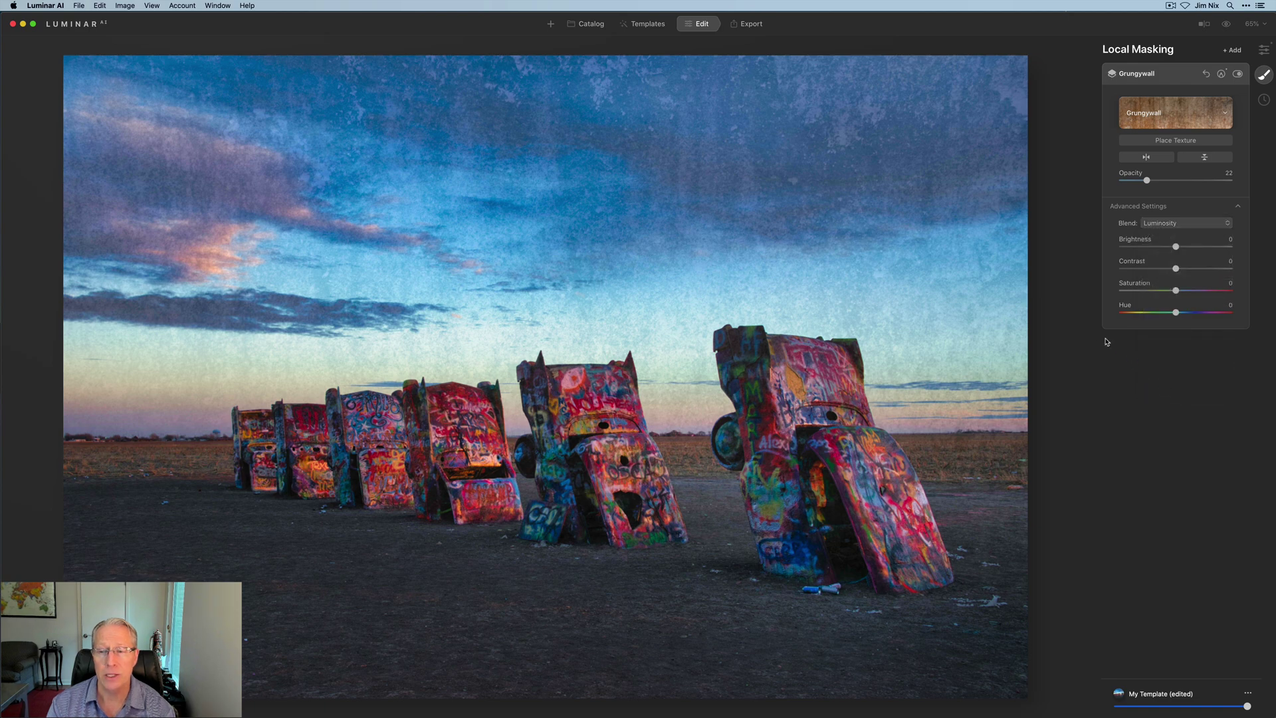
click(1237, 74)
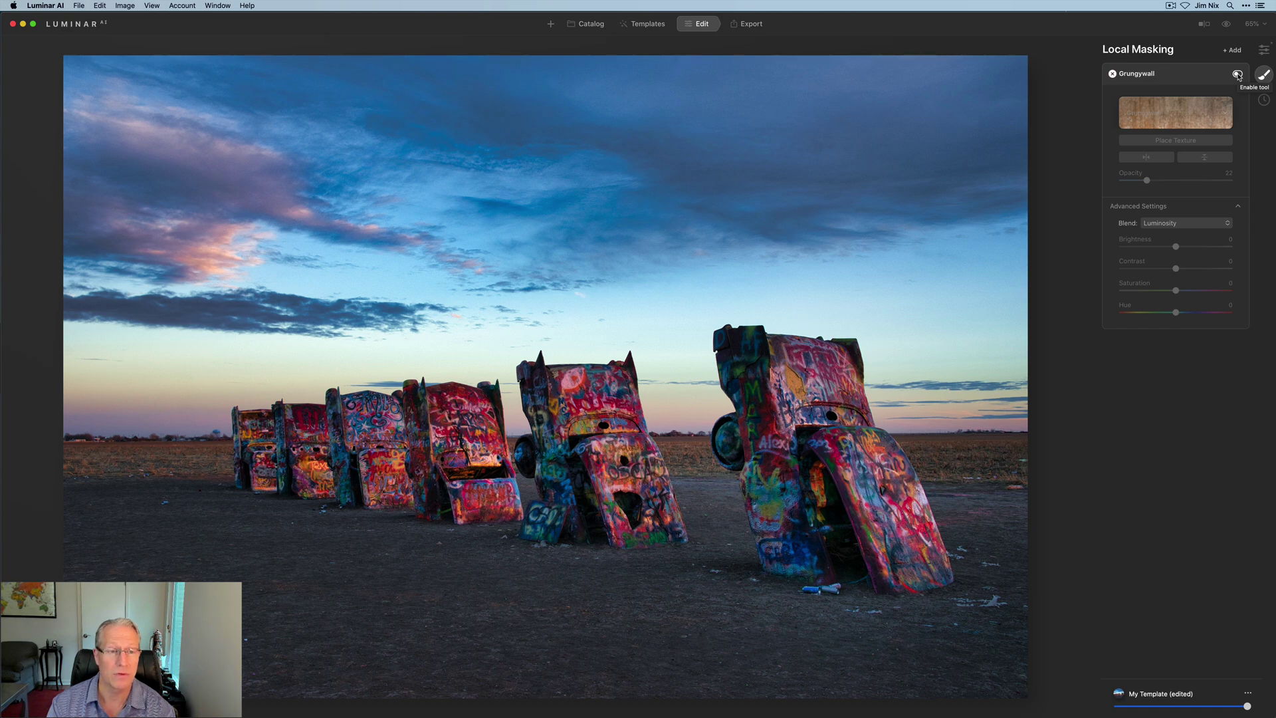
click(1237, 74)
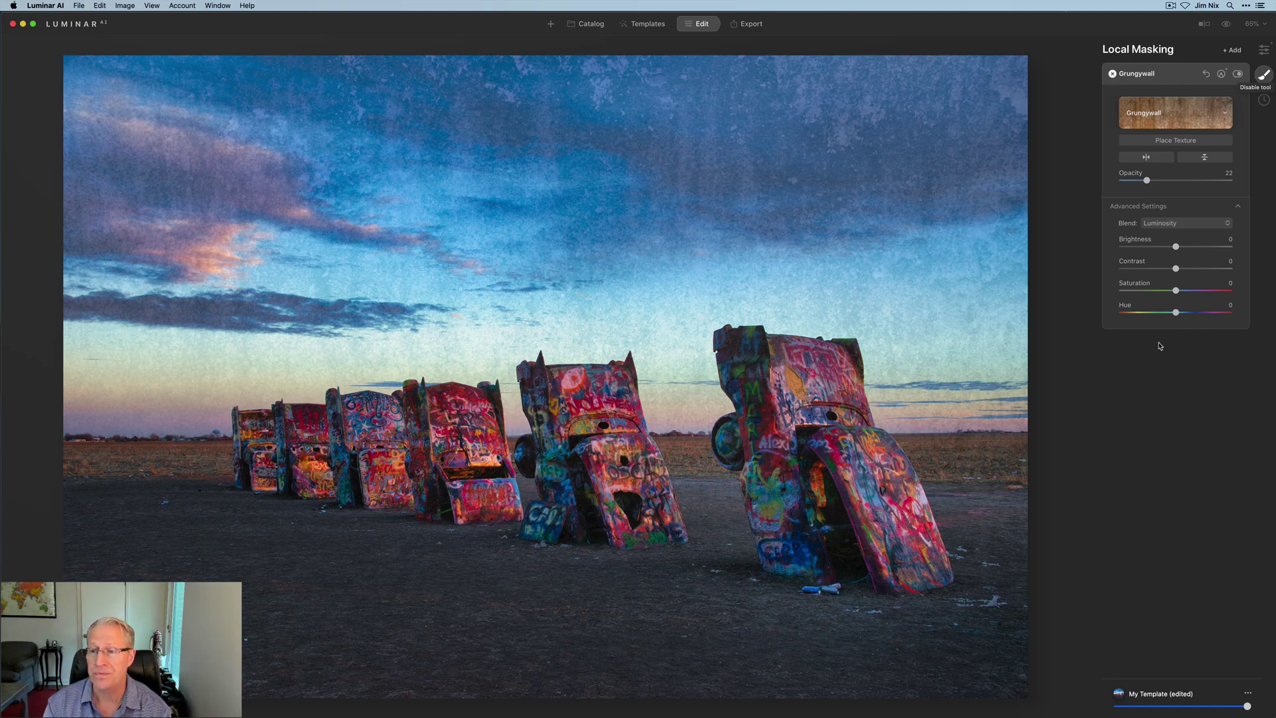
Darken the Grungywall texture to Brightness -47 and lower its opacity to about 20
drag(1176, 249, 1150, 248)
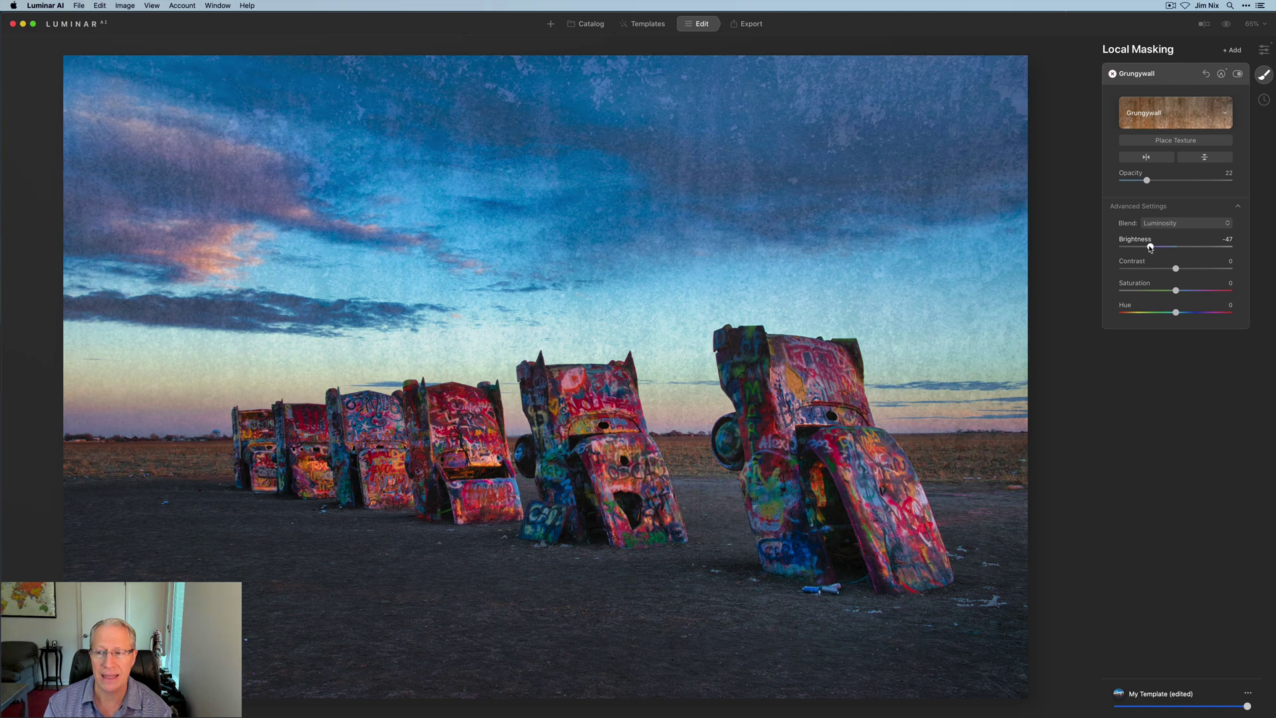
drag(1146, 181, 1143, 181)
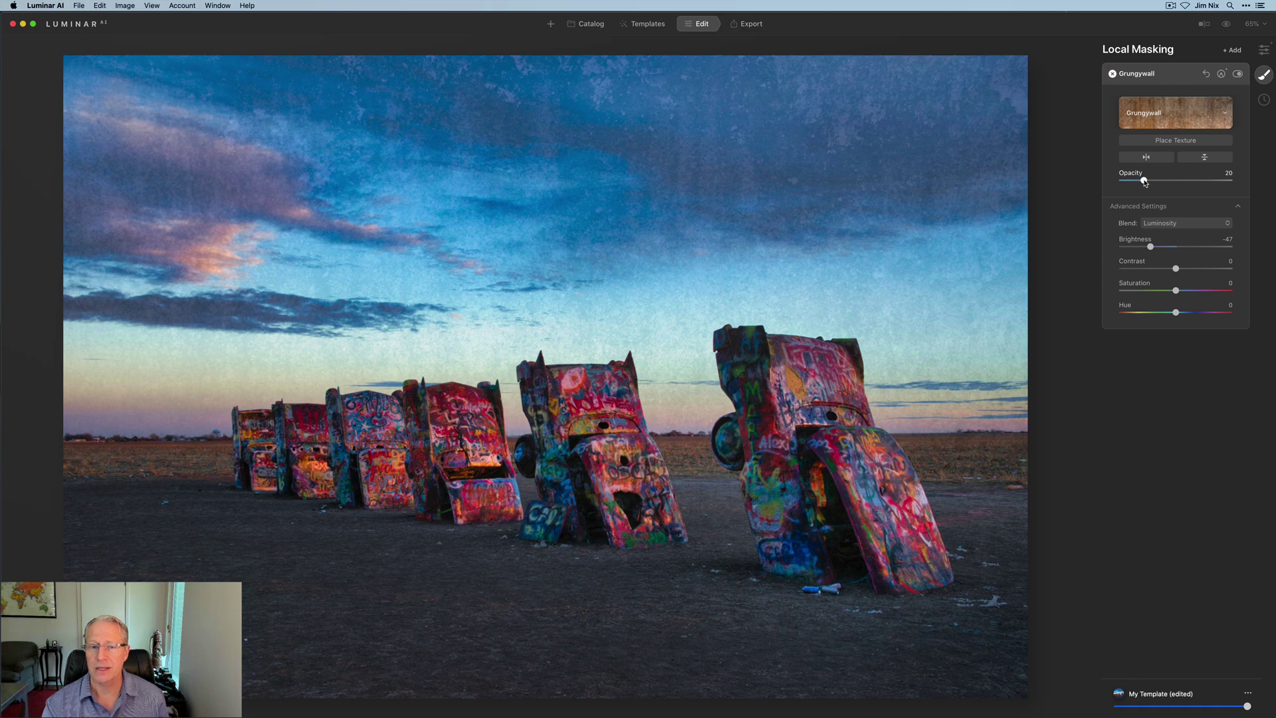
click(1186, 80)
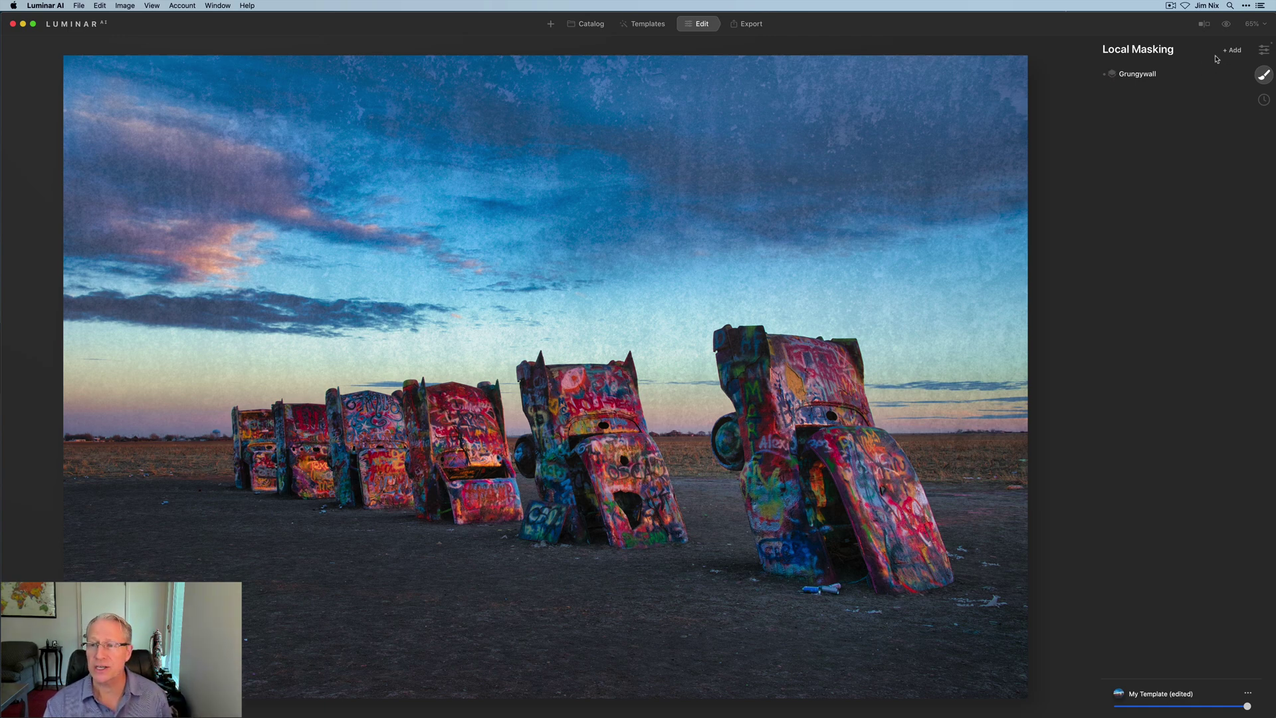
Add a second texture layer with the burlgrunge texture at about 20 opacity
click(1234, 50)
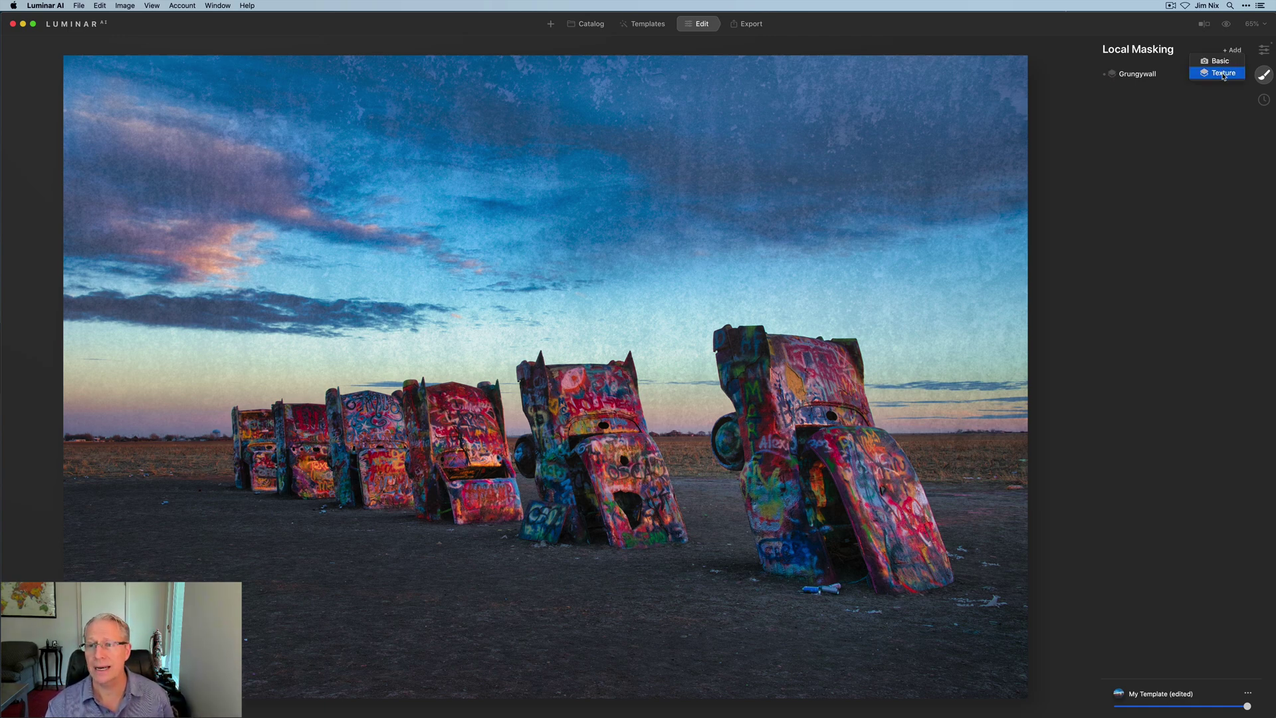
click(1221, 72)
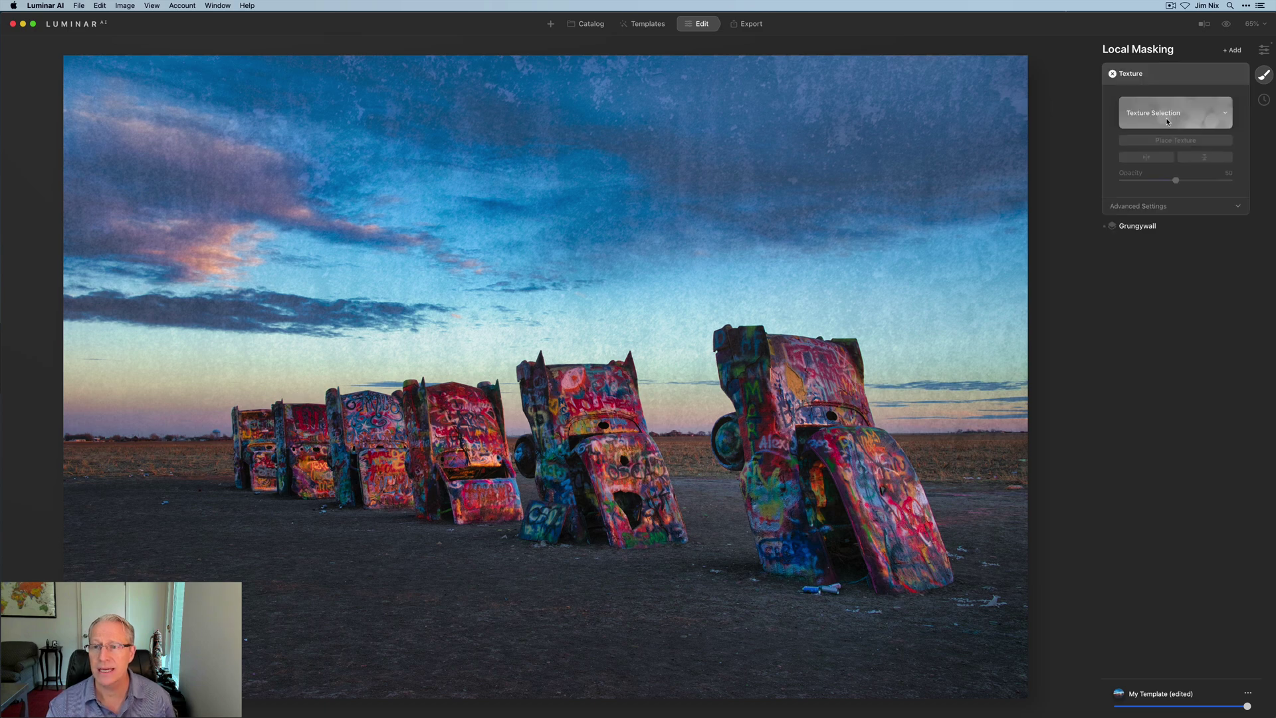
click(1167, 121)
click(1138, 251)
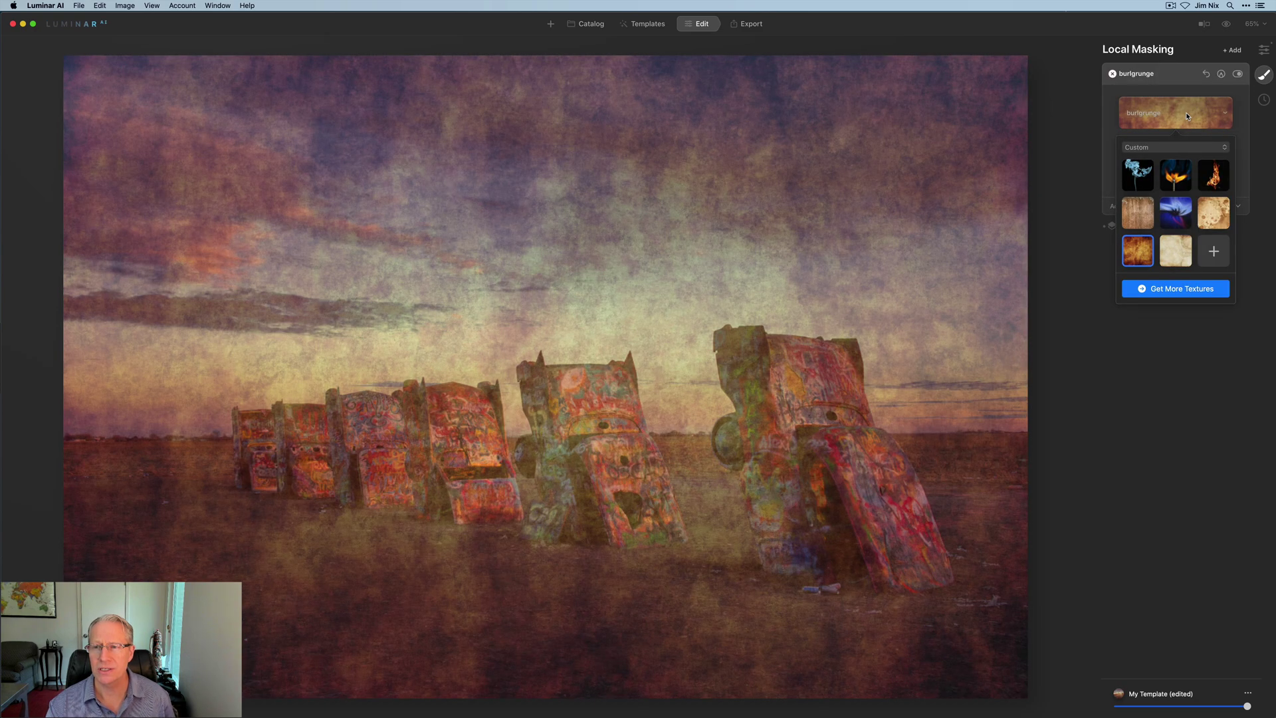
click(1187, 117)
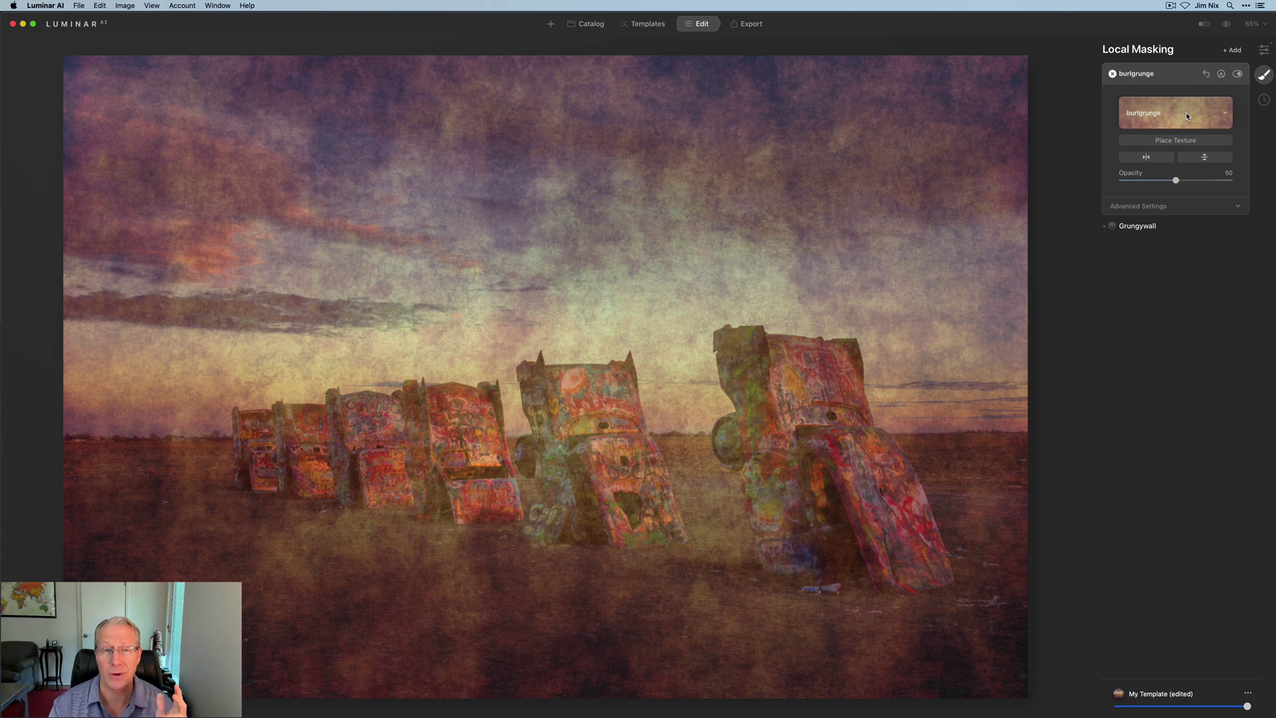
drag(1176, 181, 1145, 181)
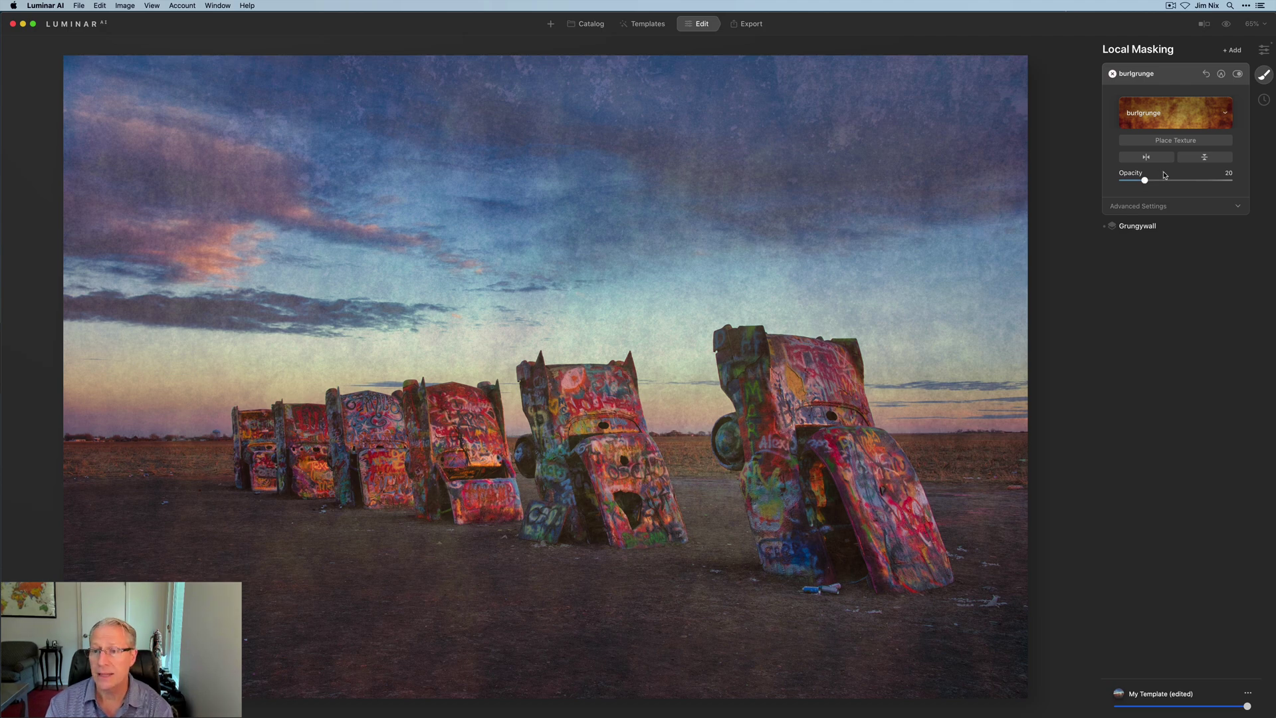
Blend burlgrunge in Color mode with Brightness about -19 and Saturation 24
click(1148, 207)
click(1157, 224)
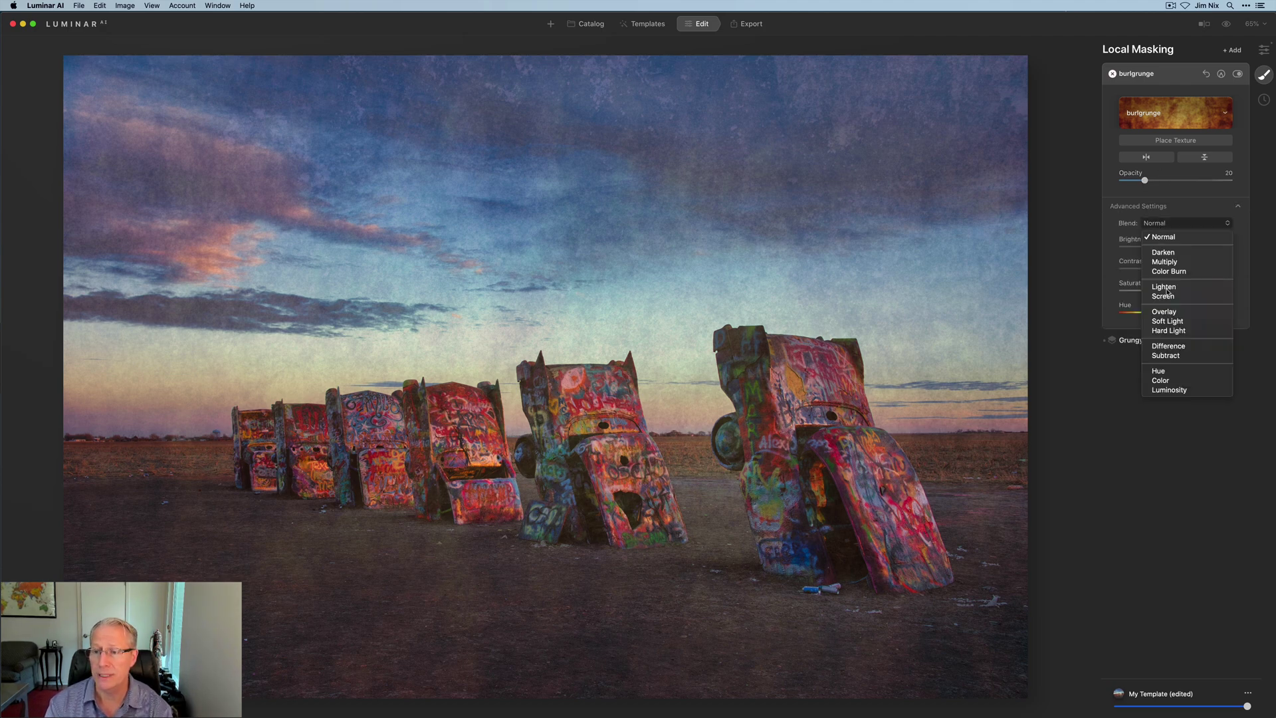
click(1171, 375)
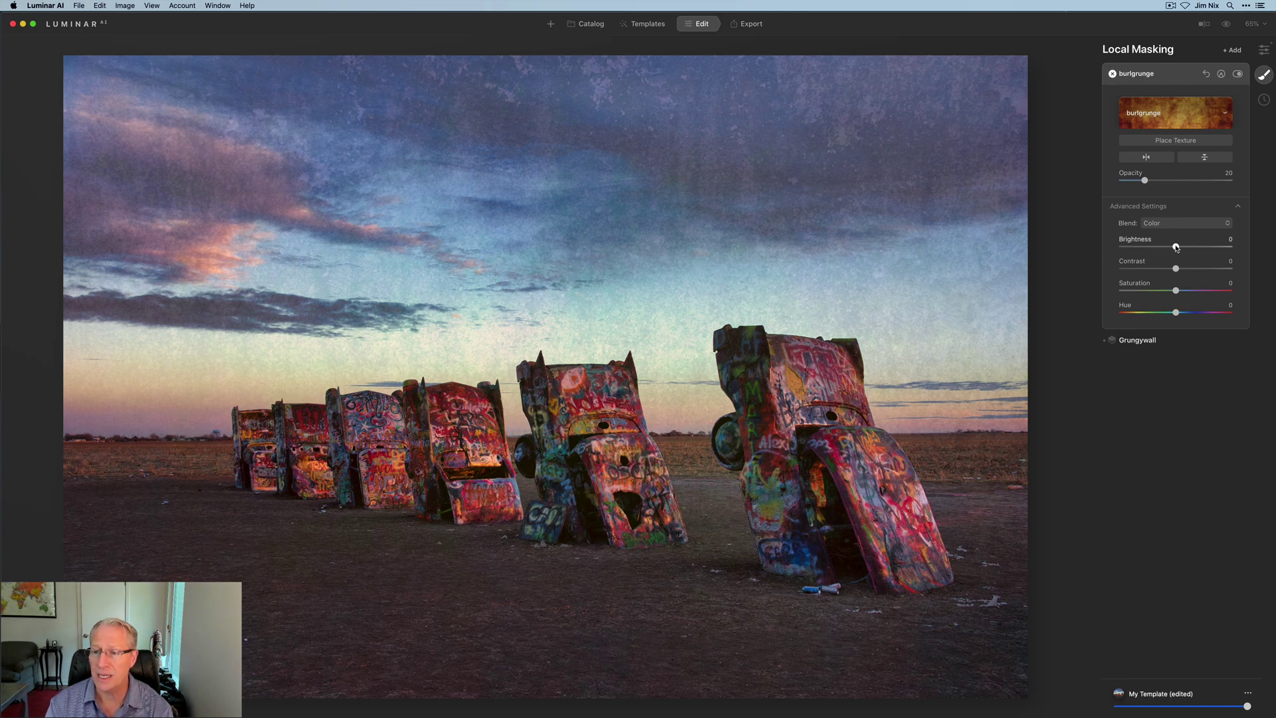
drag(1175, 246, 1196, 268)
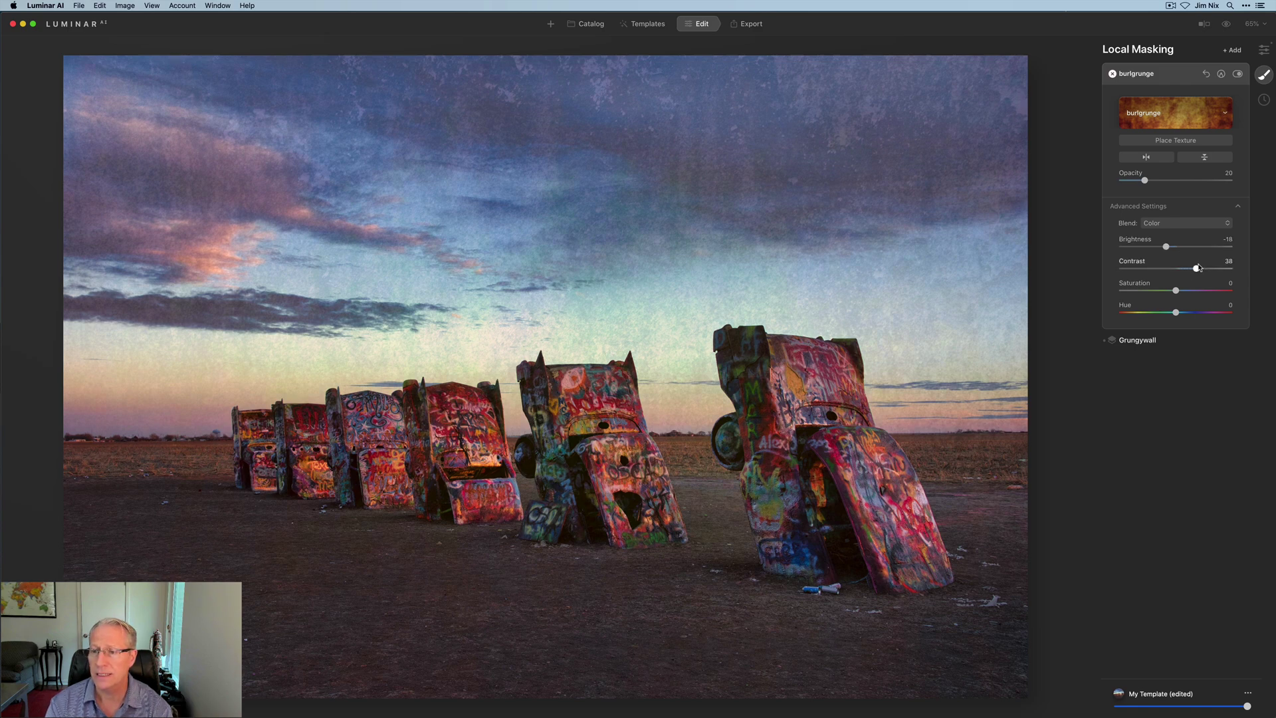
click(1189, 290)
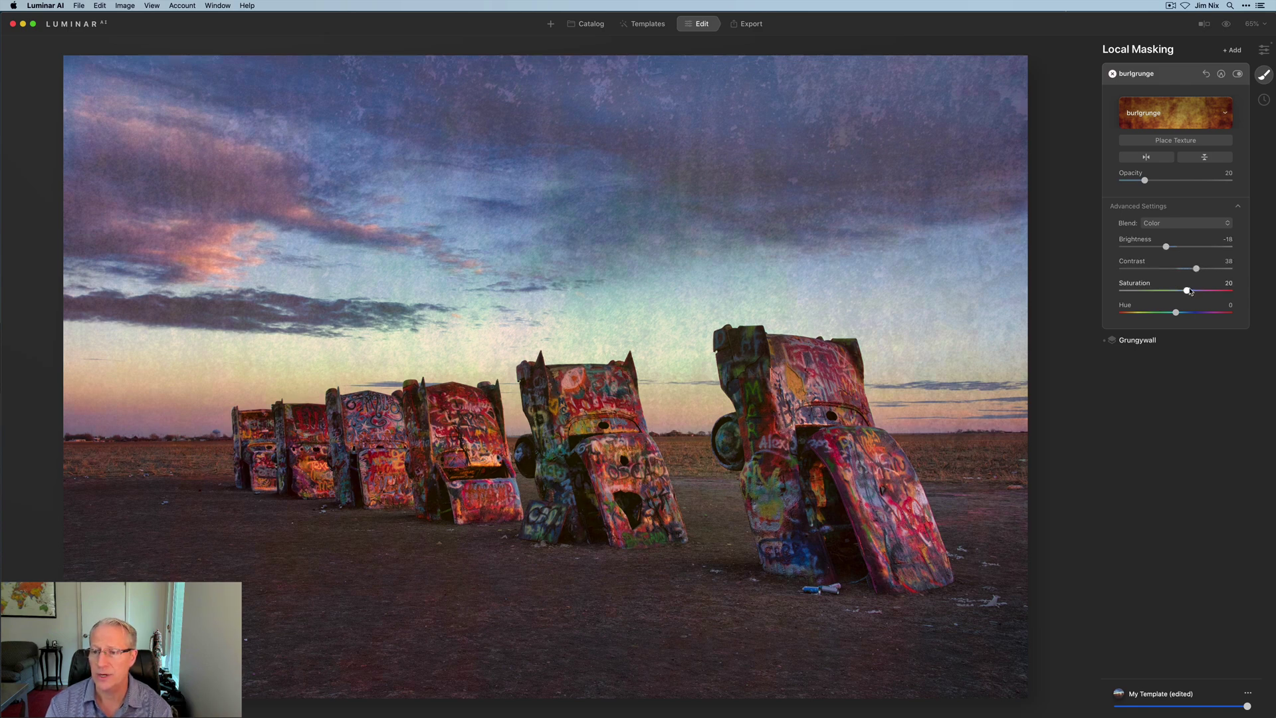
Copy the Grungywall texture's sky mask after viewing it over the photo
click(1221, 73)
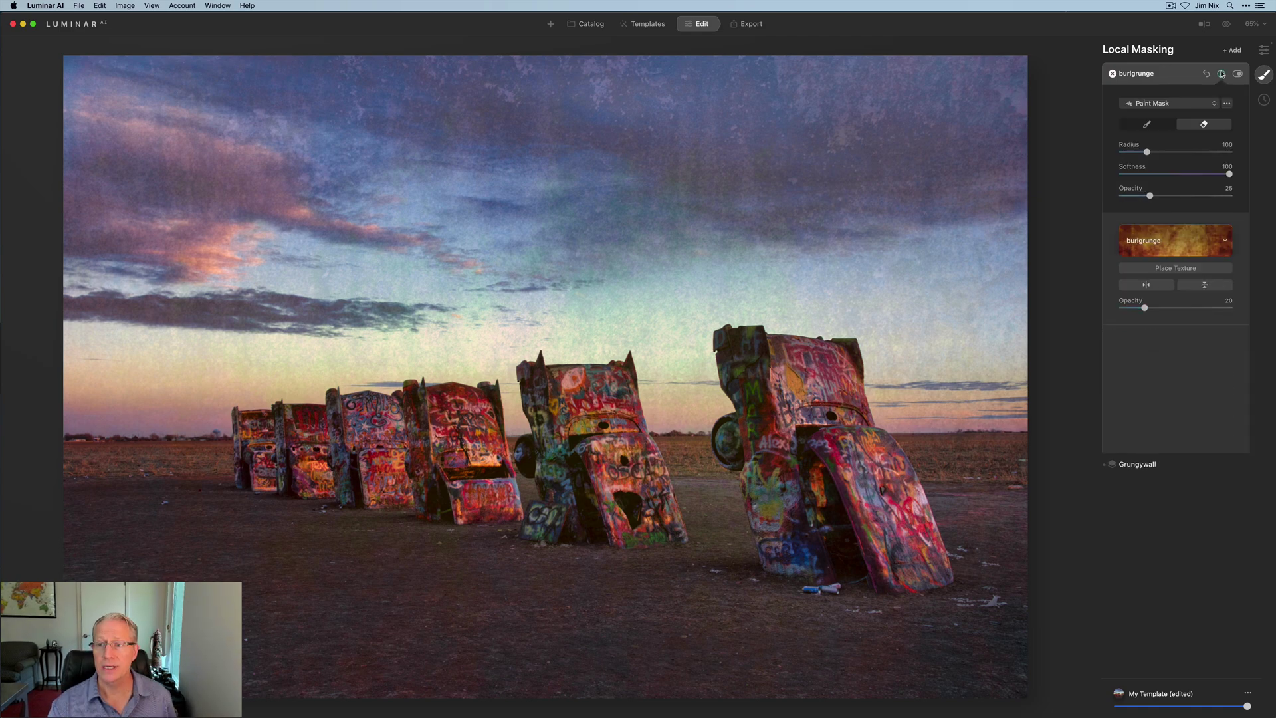
click(1178, 105)
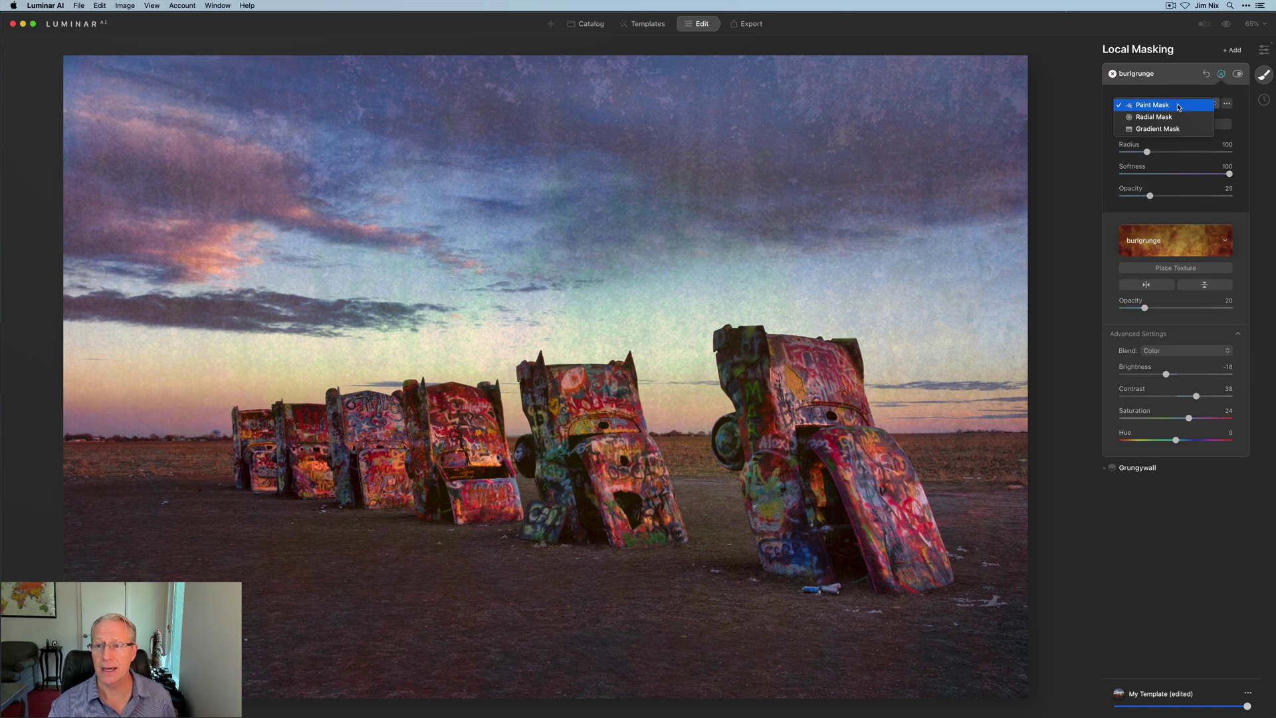
click(1221, 76)
click(1193, 80)
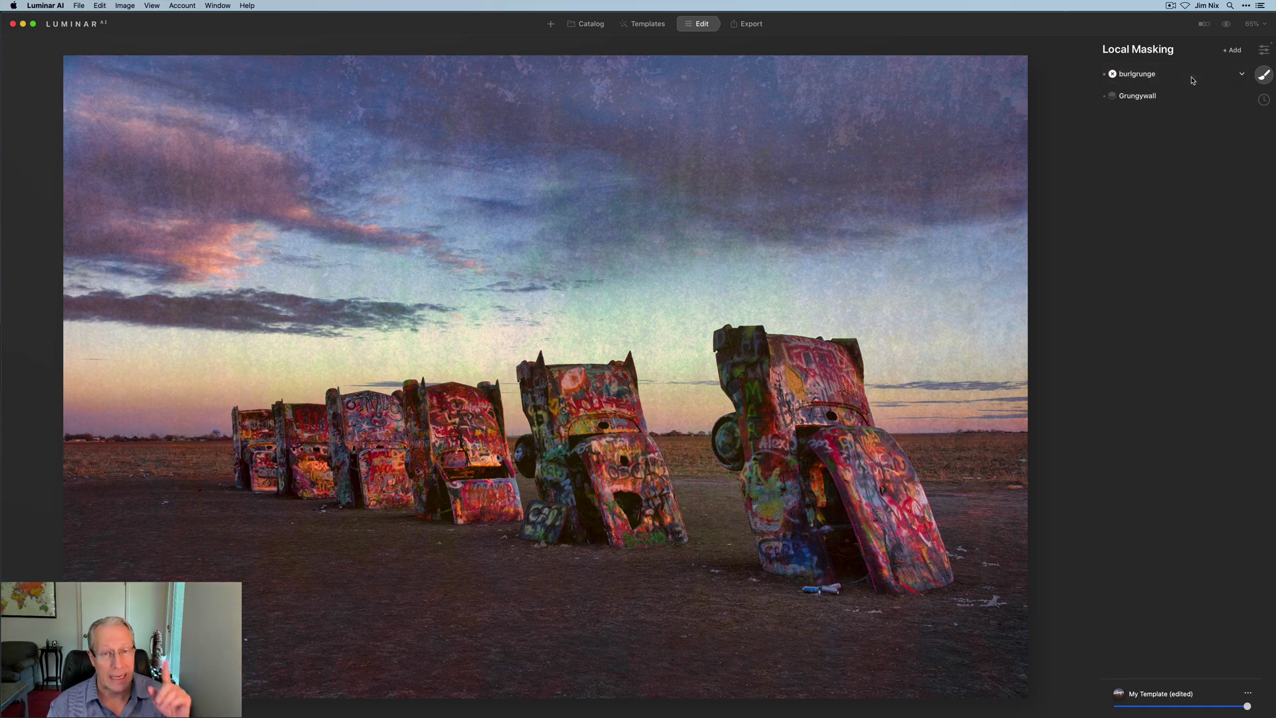
click(1181, 89)
click(1165, 101)
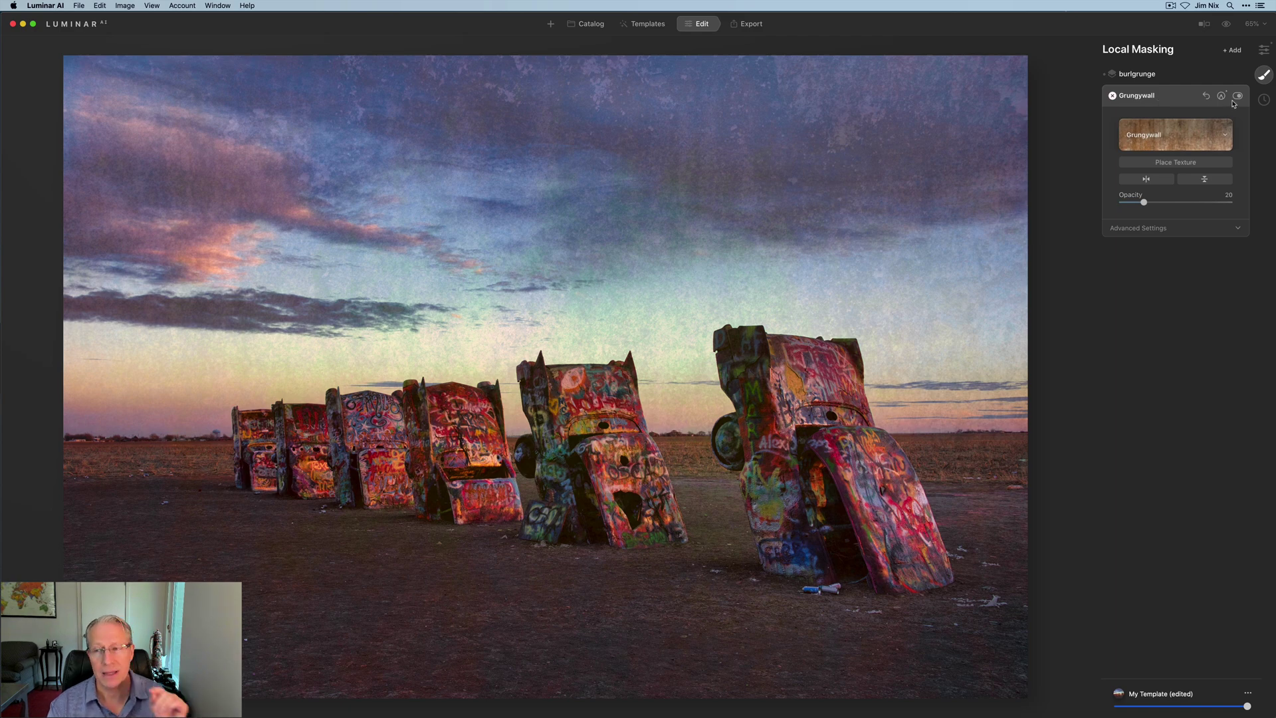
click(1220, 96)
click(1227, 126)
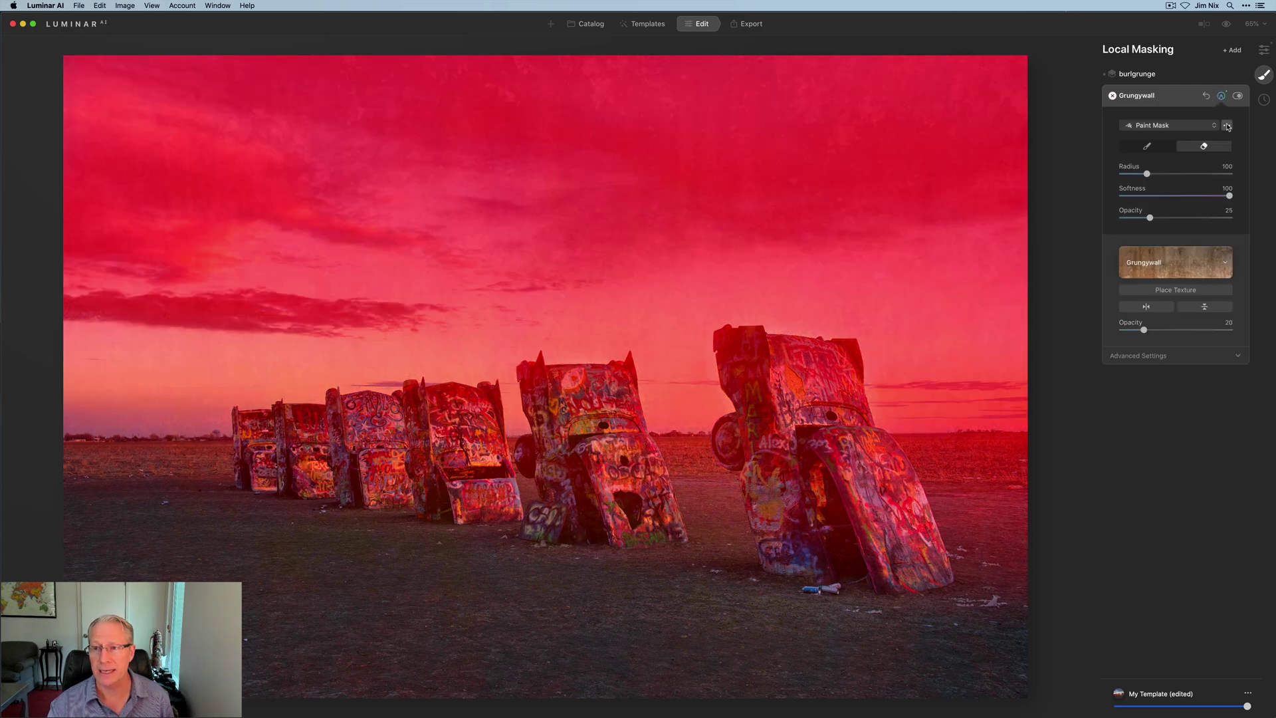
click(1227, 126)
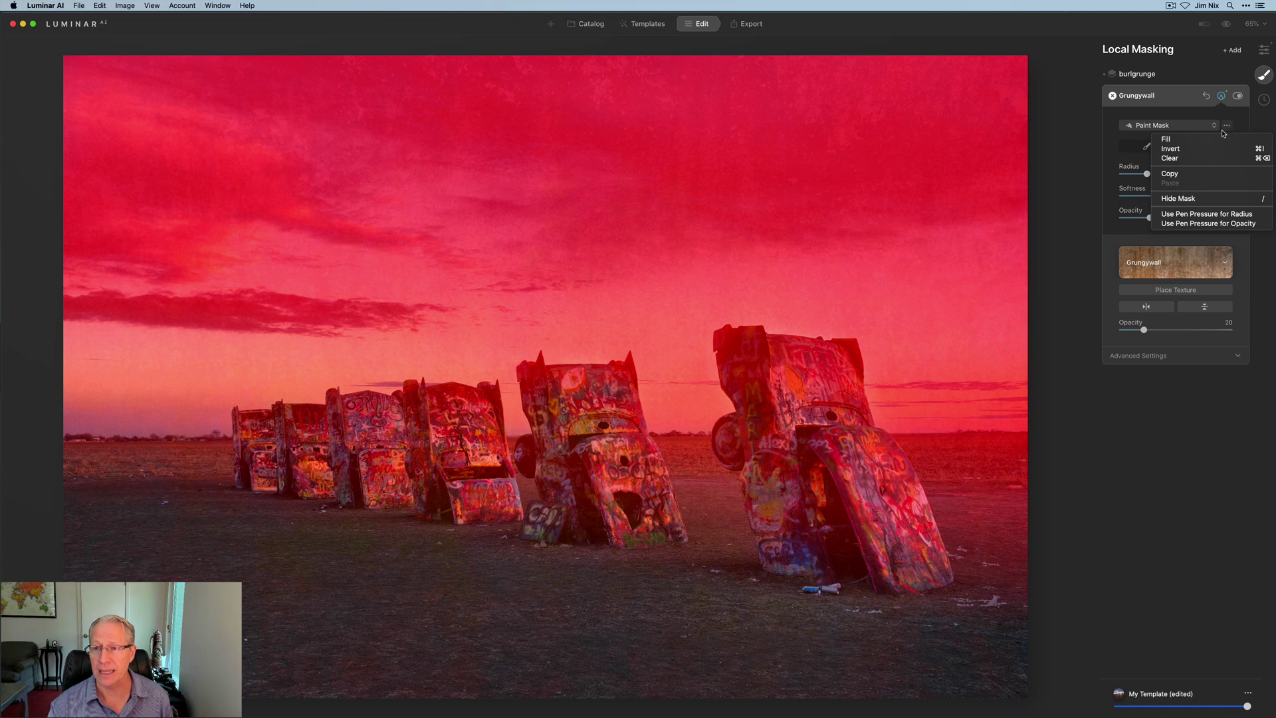
click(1171, 85)
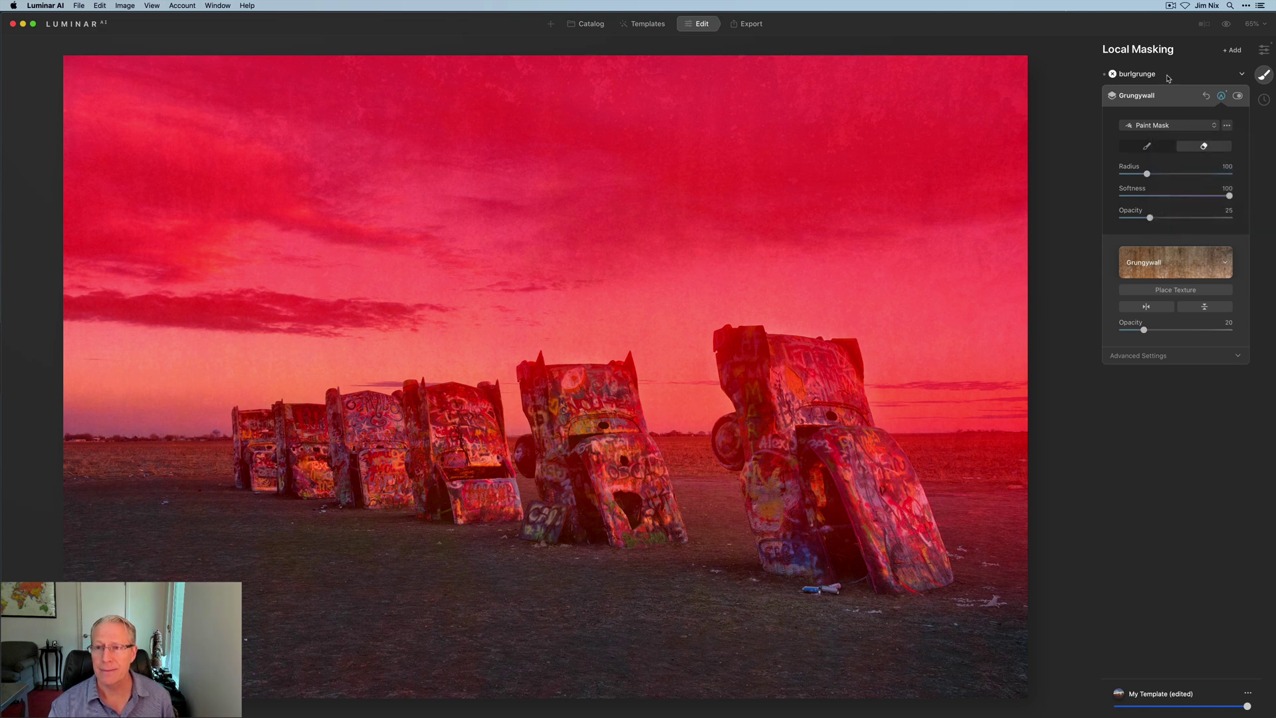
Paste the sky mask onto the burlgrunge texture and check its red overlay
click(1172, 74)
click(1227, 104)
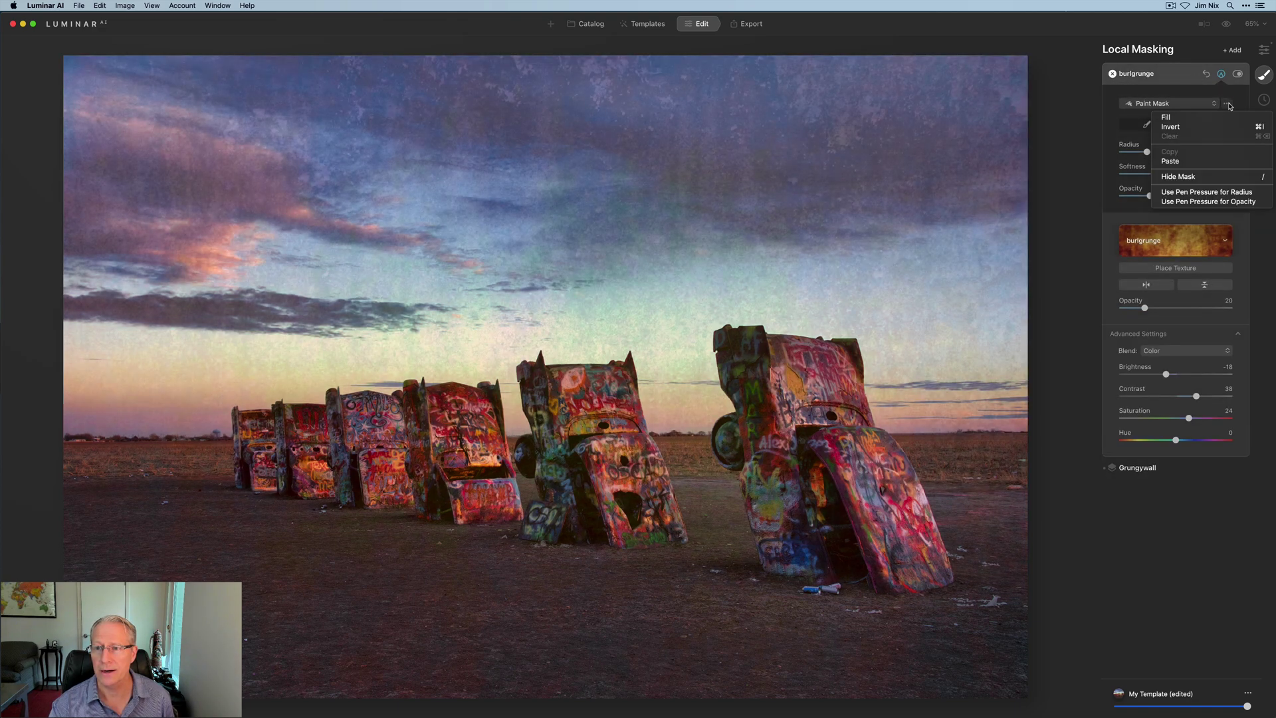
click(1192, 163)
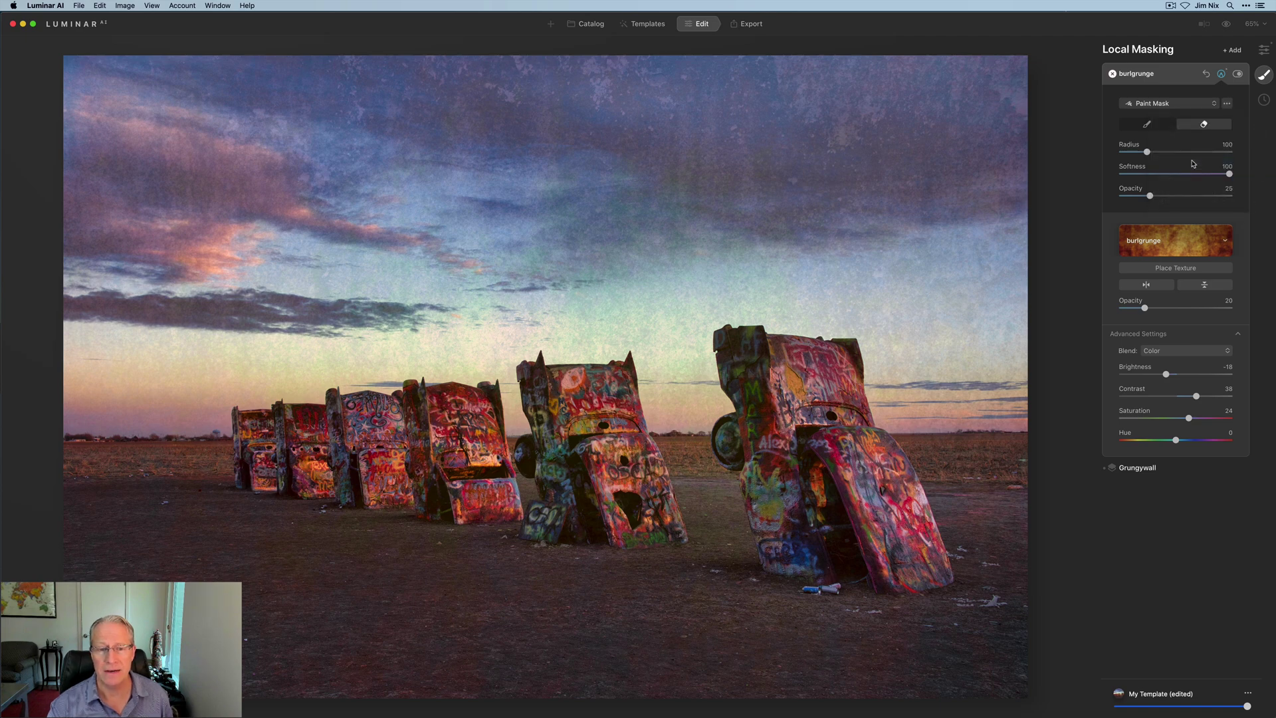
click(1204, 124)
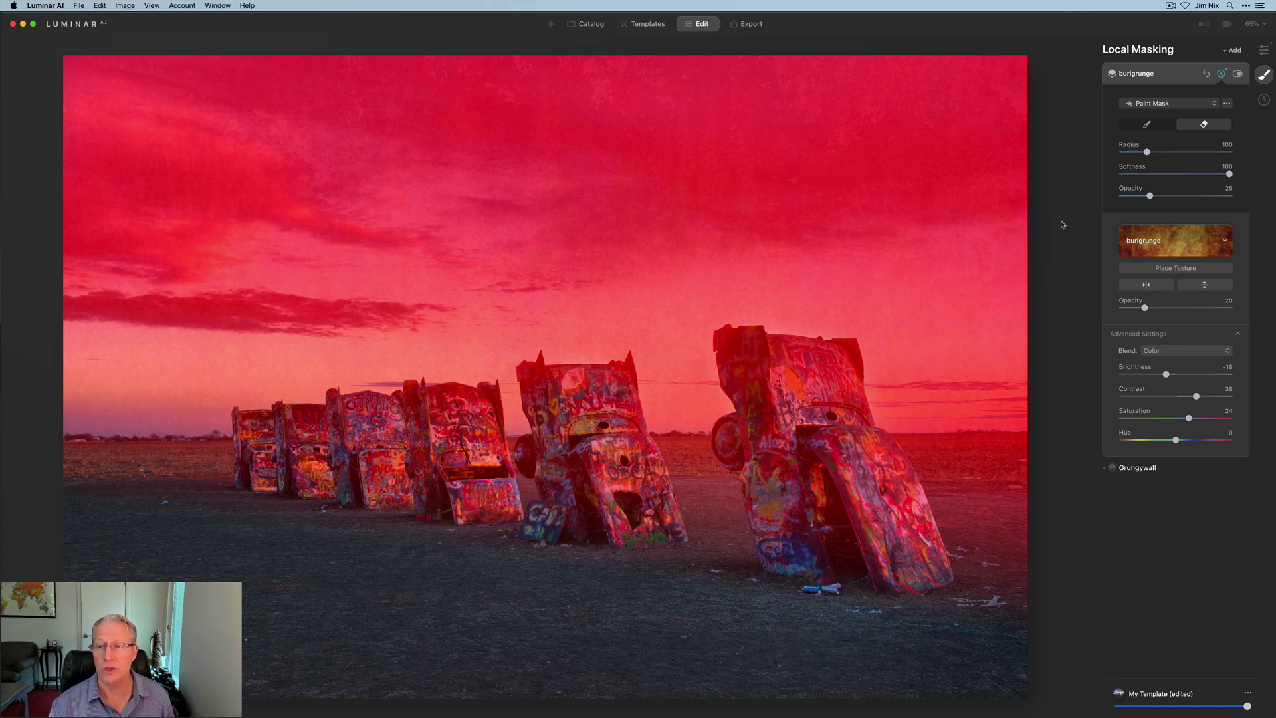
click(1222, 74)
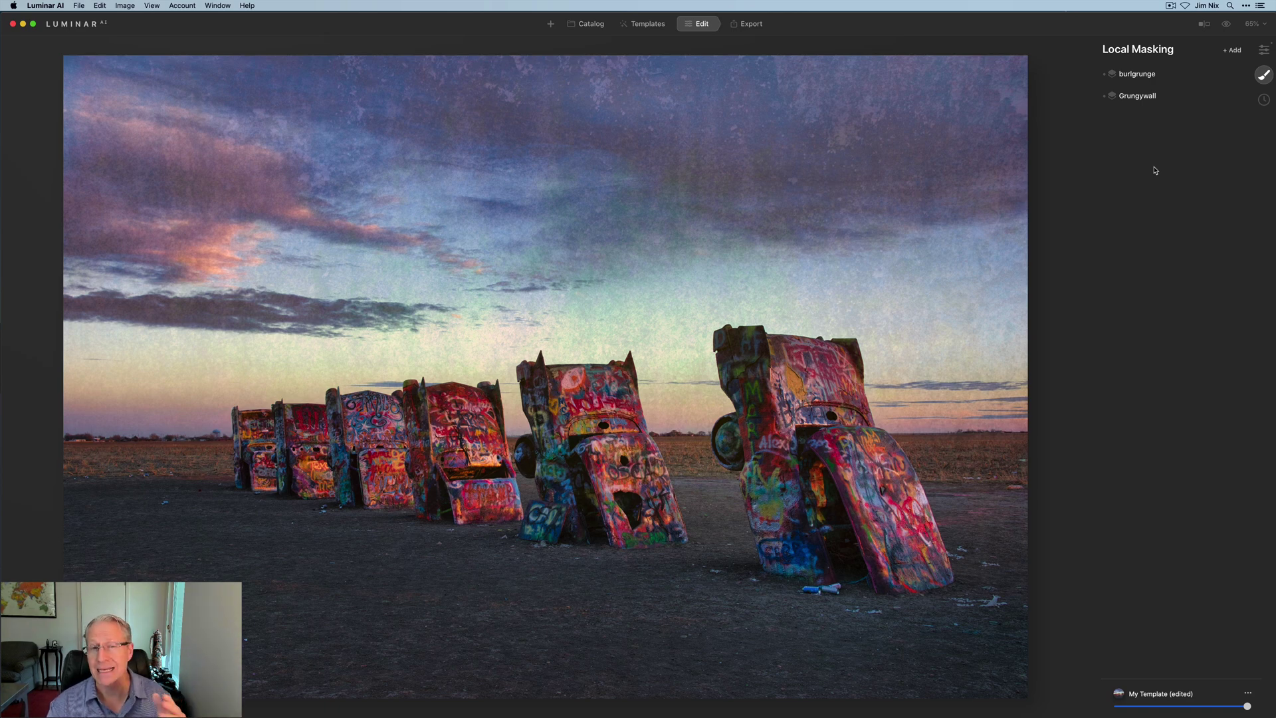
click(1148, 75)
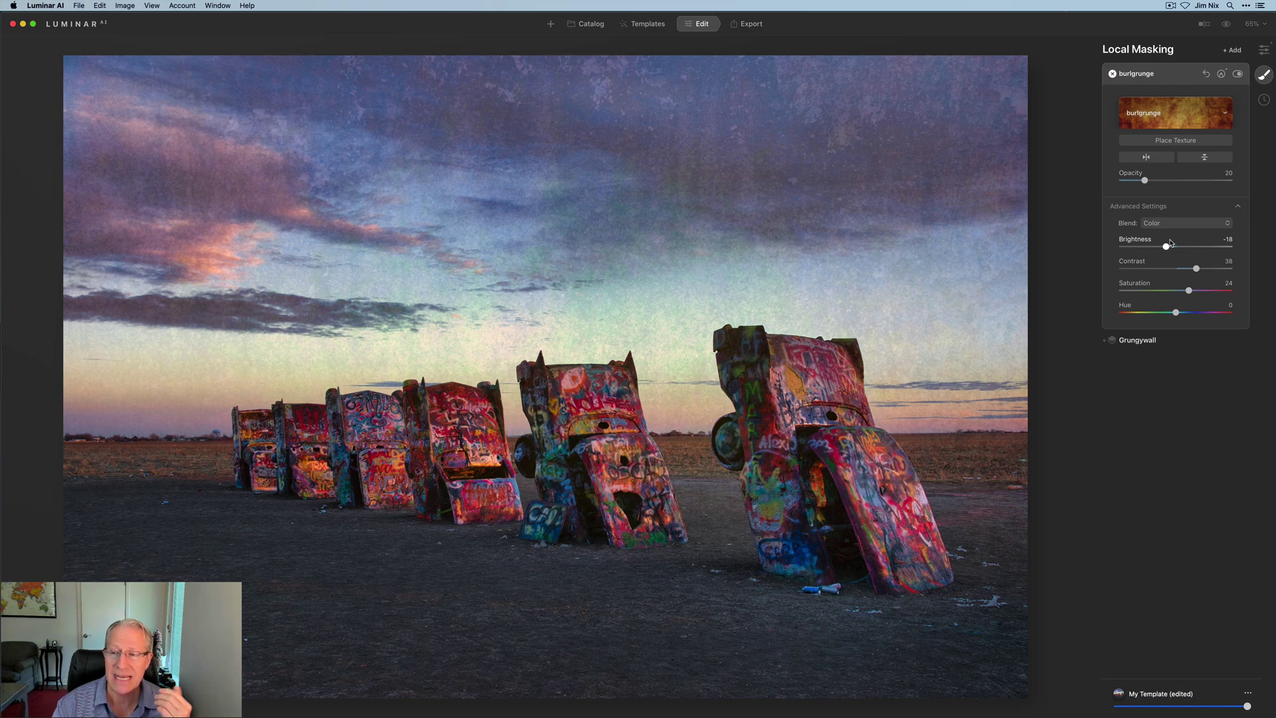
click(1185, 74)
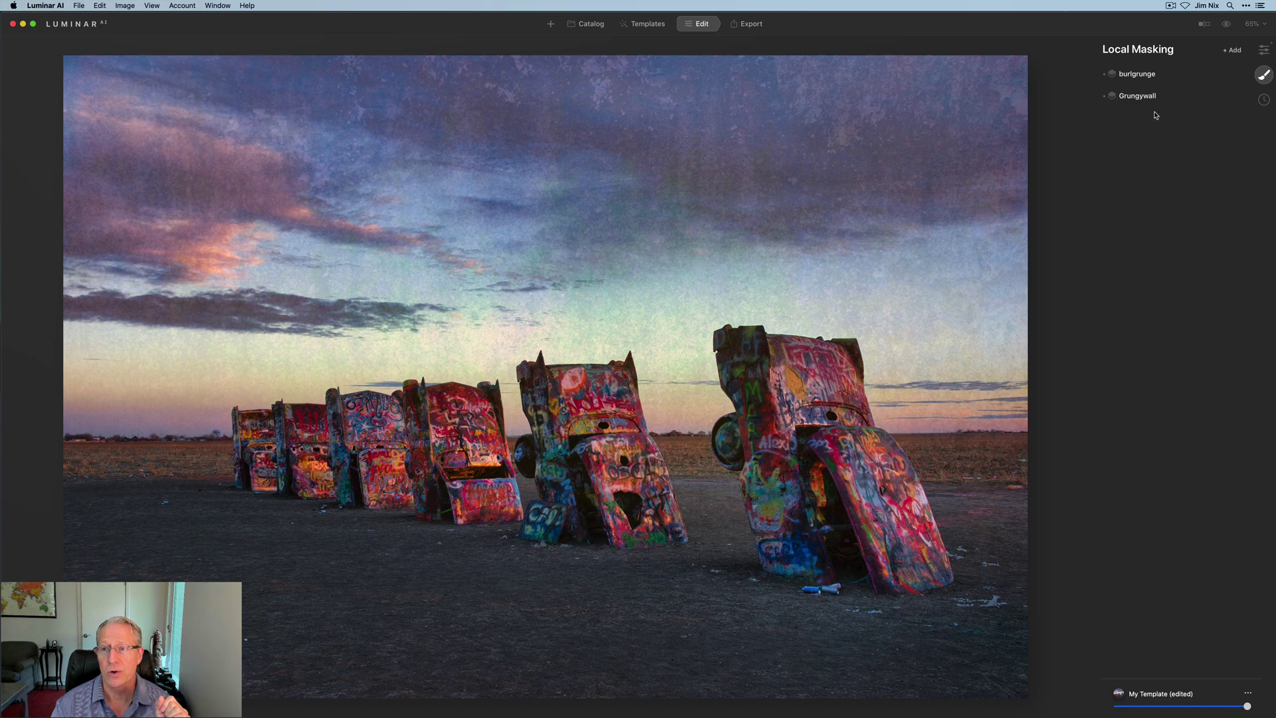
Hide the burlgrunge and Grungywall textures and preview Grungywall's mask to compare the photo
click(1191, 74)
click(1237, 74)
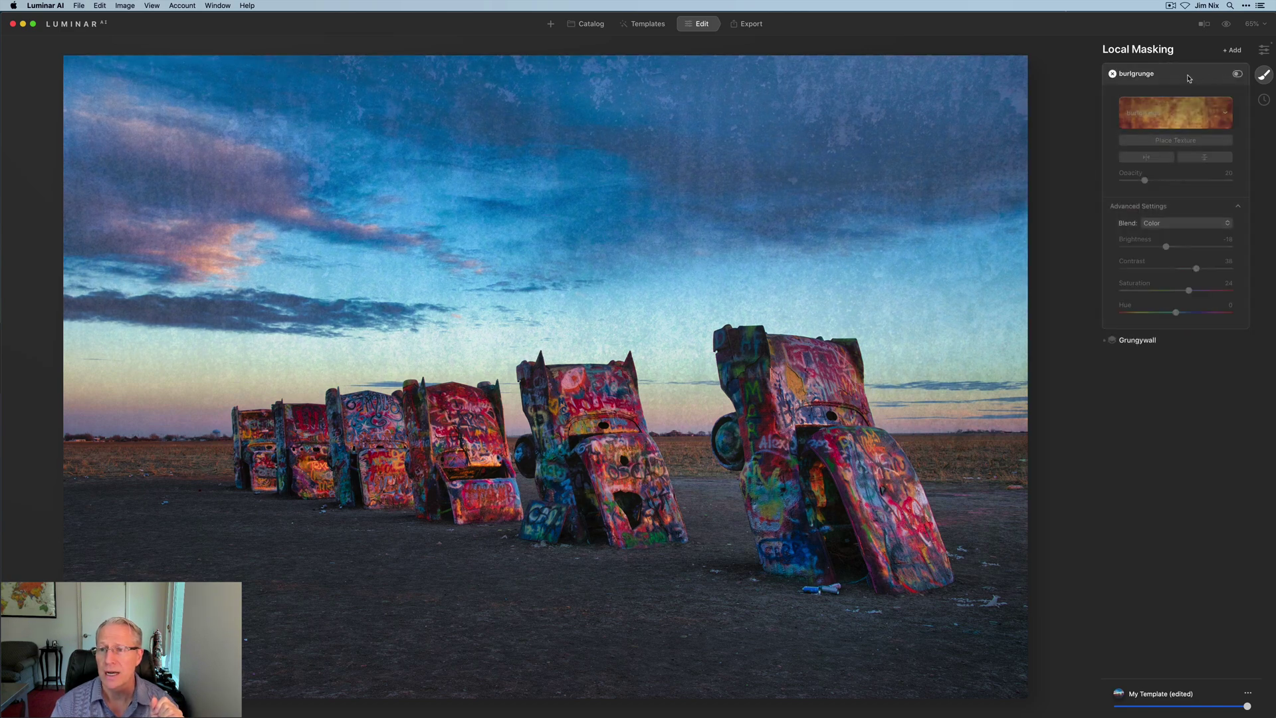
click(1186, 76)
click(1189, 95)
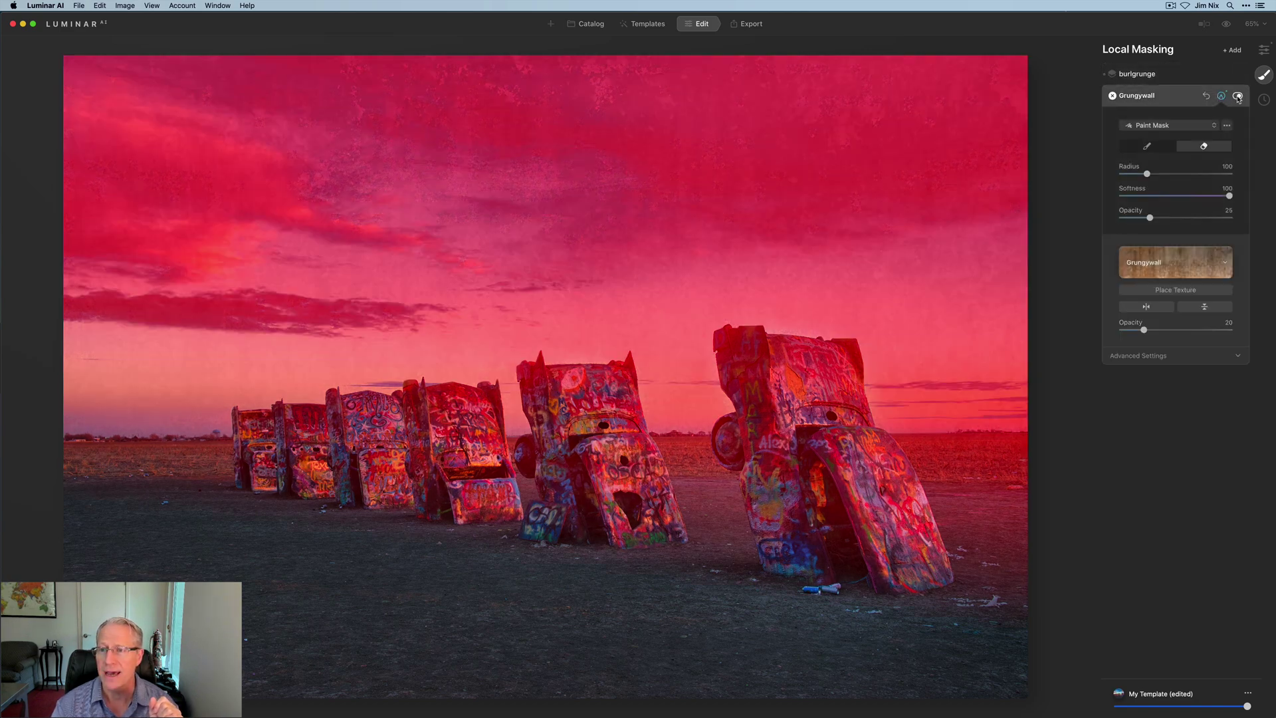
click(1217, 96)
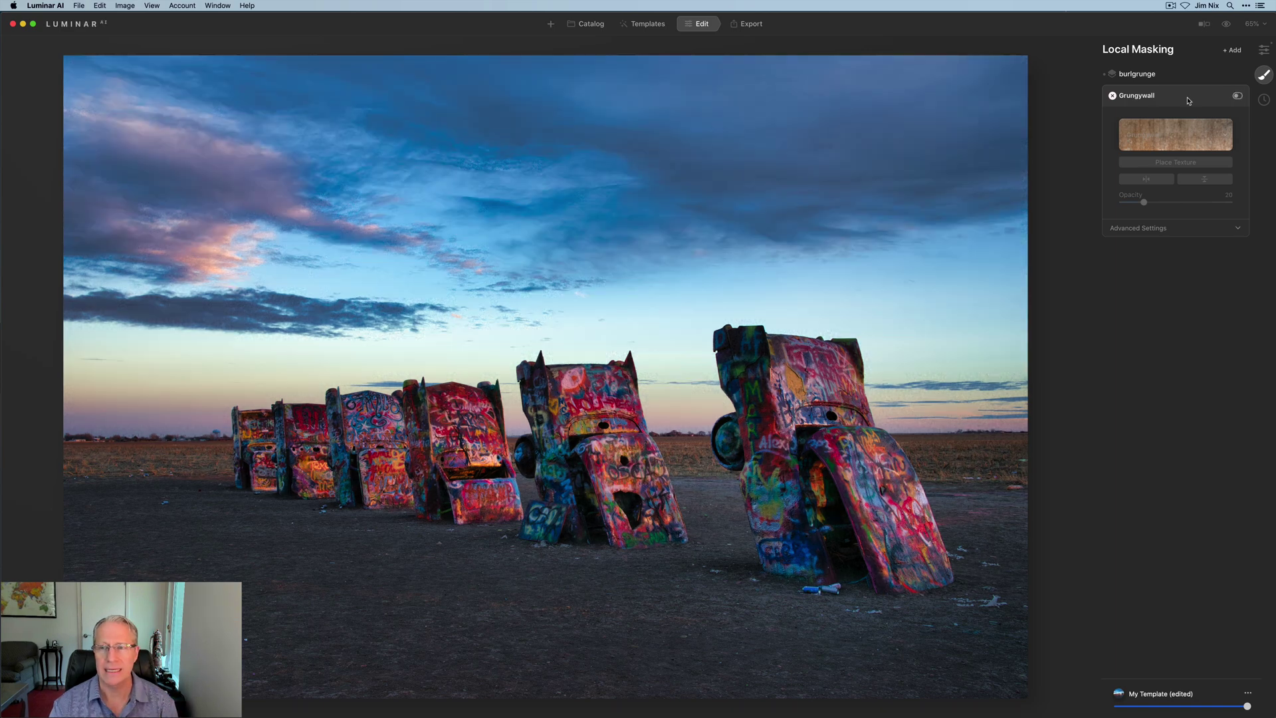
click(1189, 100)
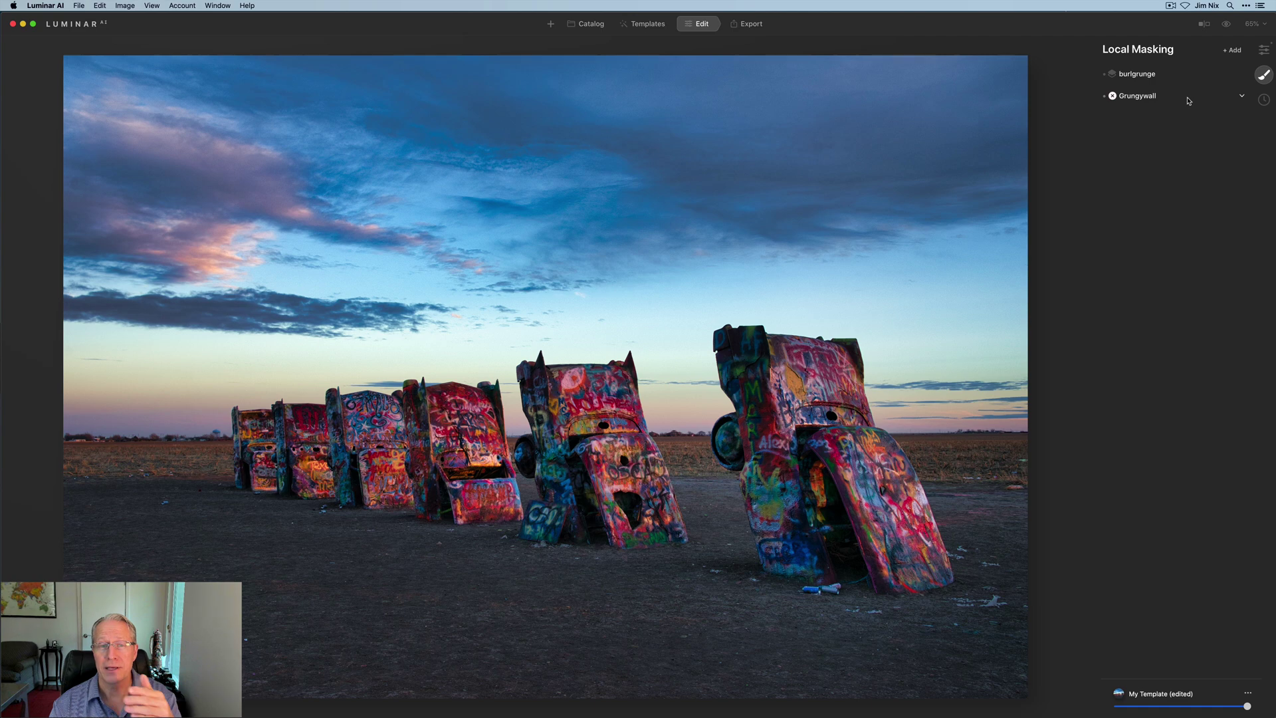
Turn the Grungywall and burlgrunge textures back on and collapse the burlgrunge panel
click(1189, 100)
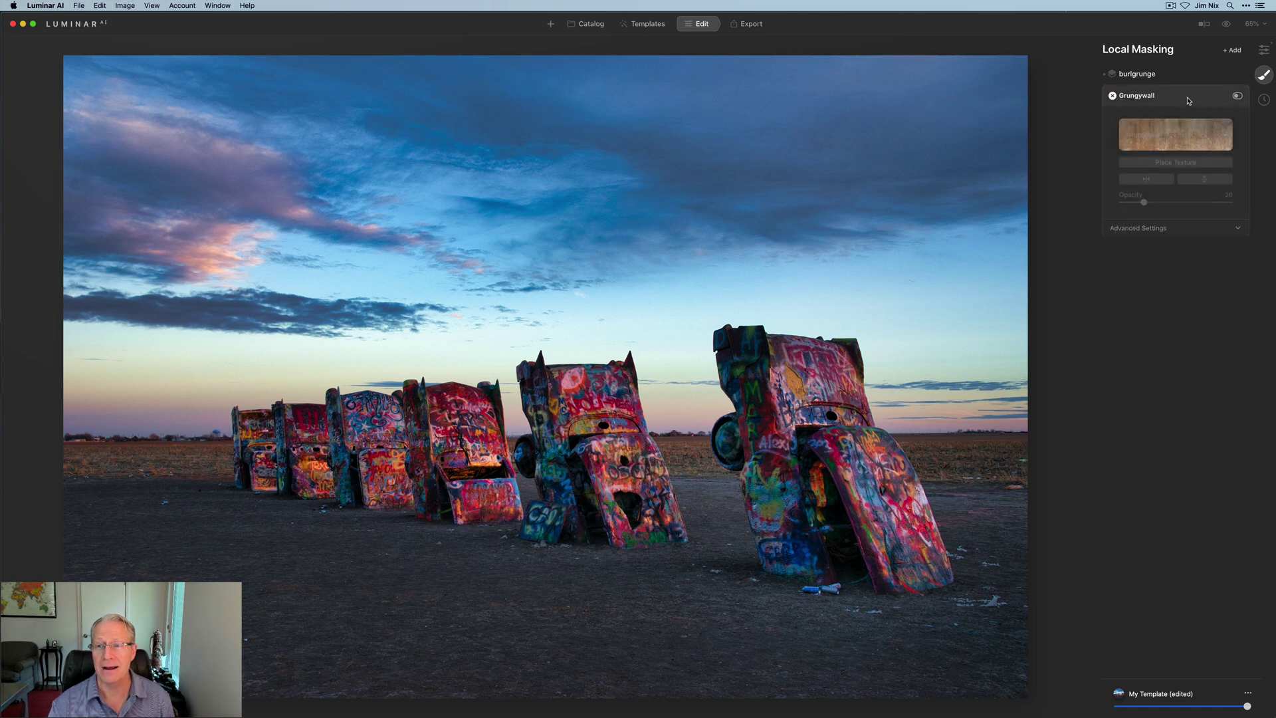
click(1237, 96)
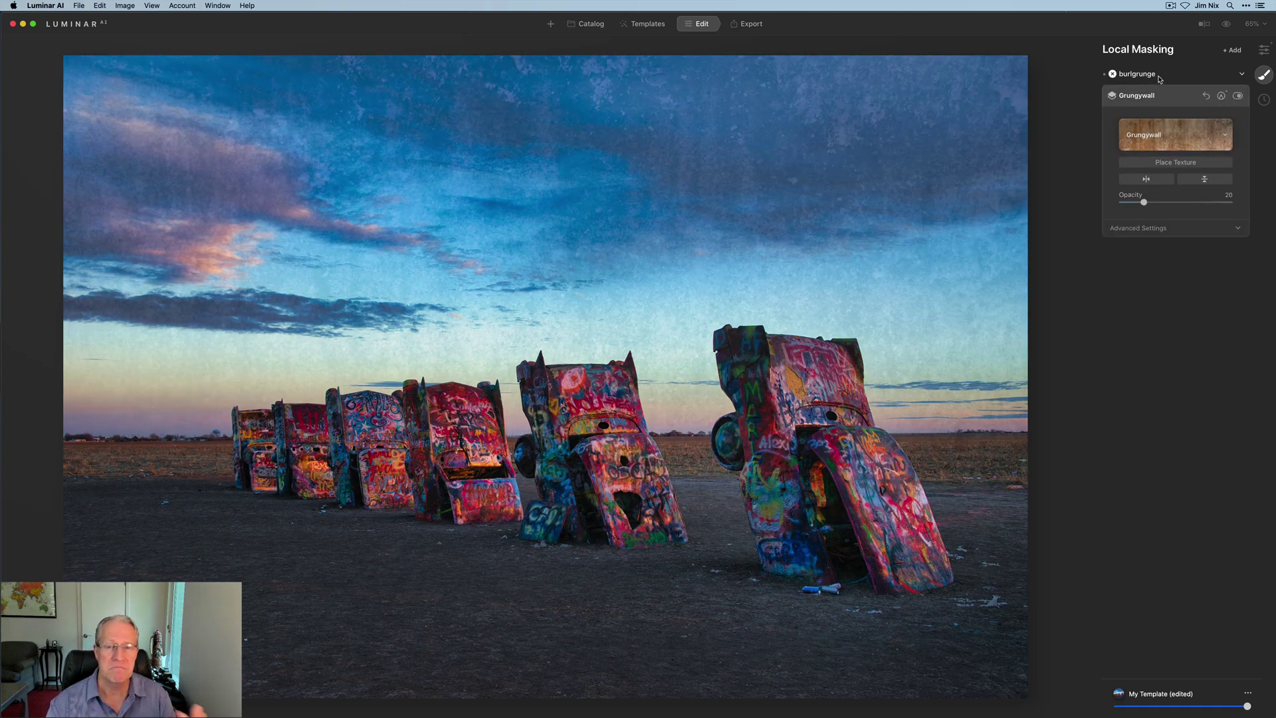
click(1159, 79)
click(1237, 74)
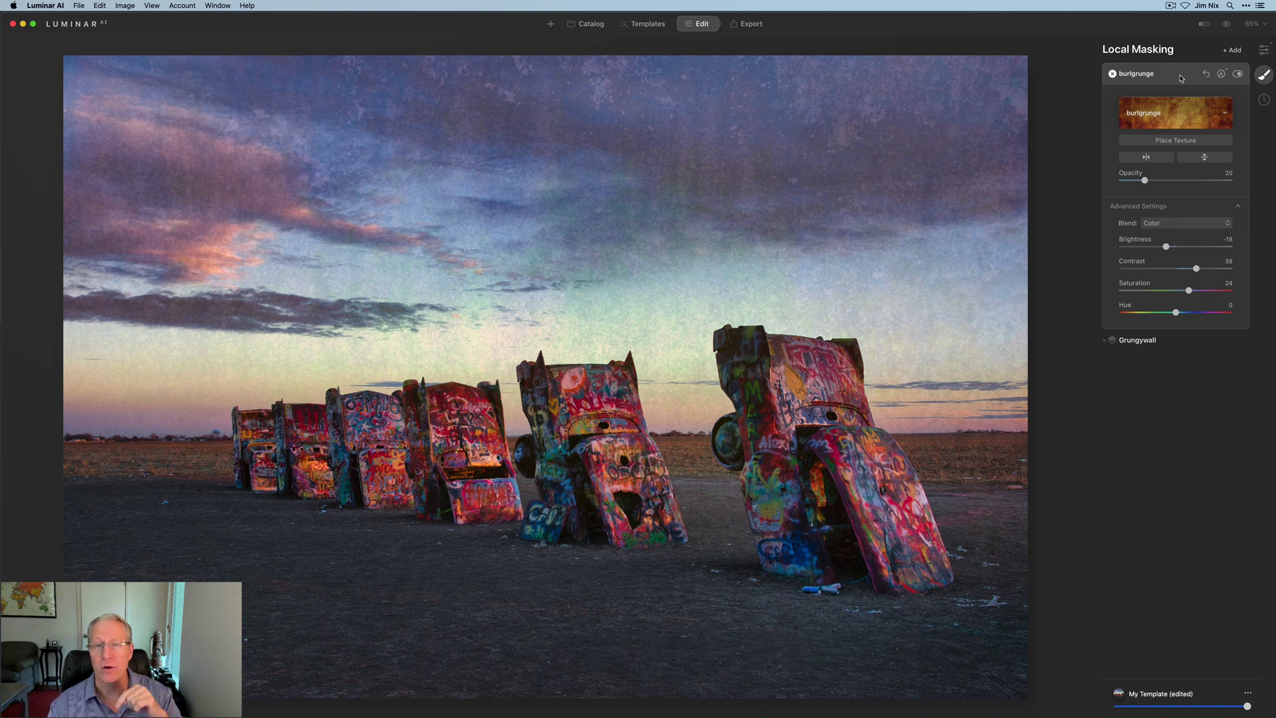
click(1181, 79)
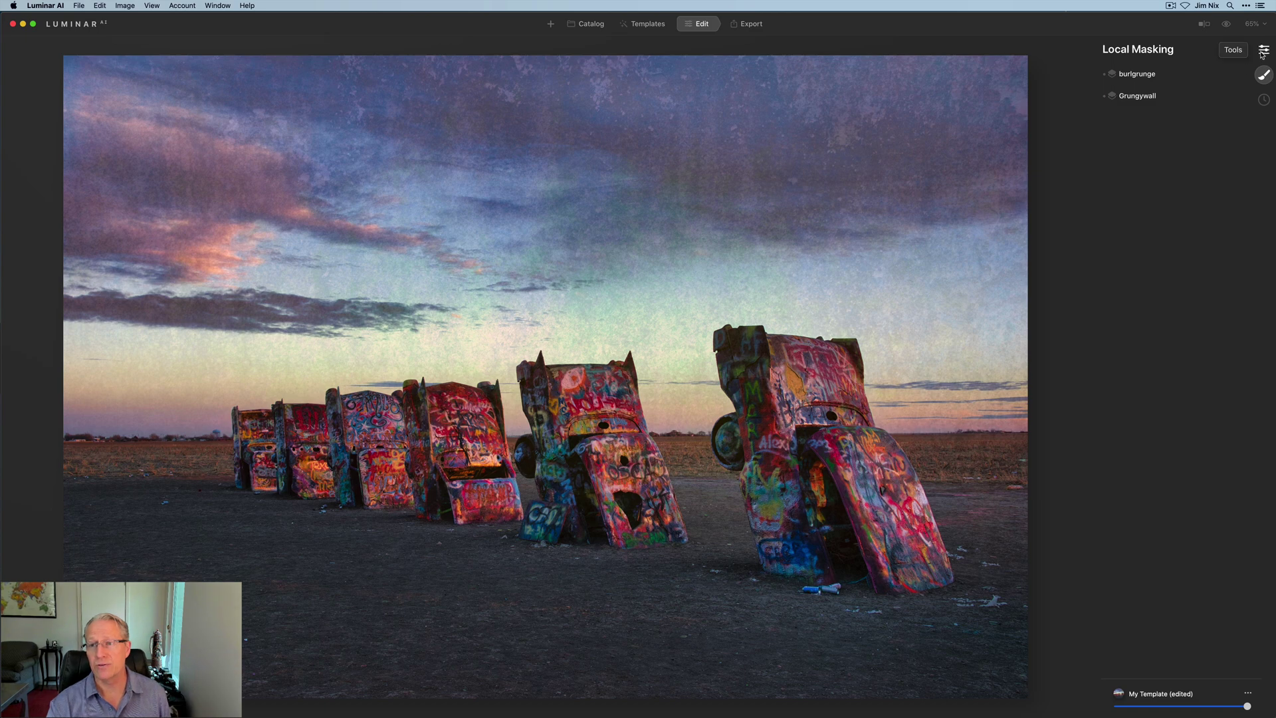
In Light, set Smart Contrast 35, Highlights -9 and Shadows 22 for the whole photo
click(1263, 51)
click(1186, 98)
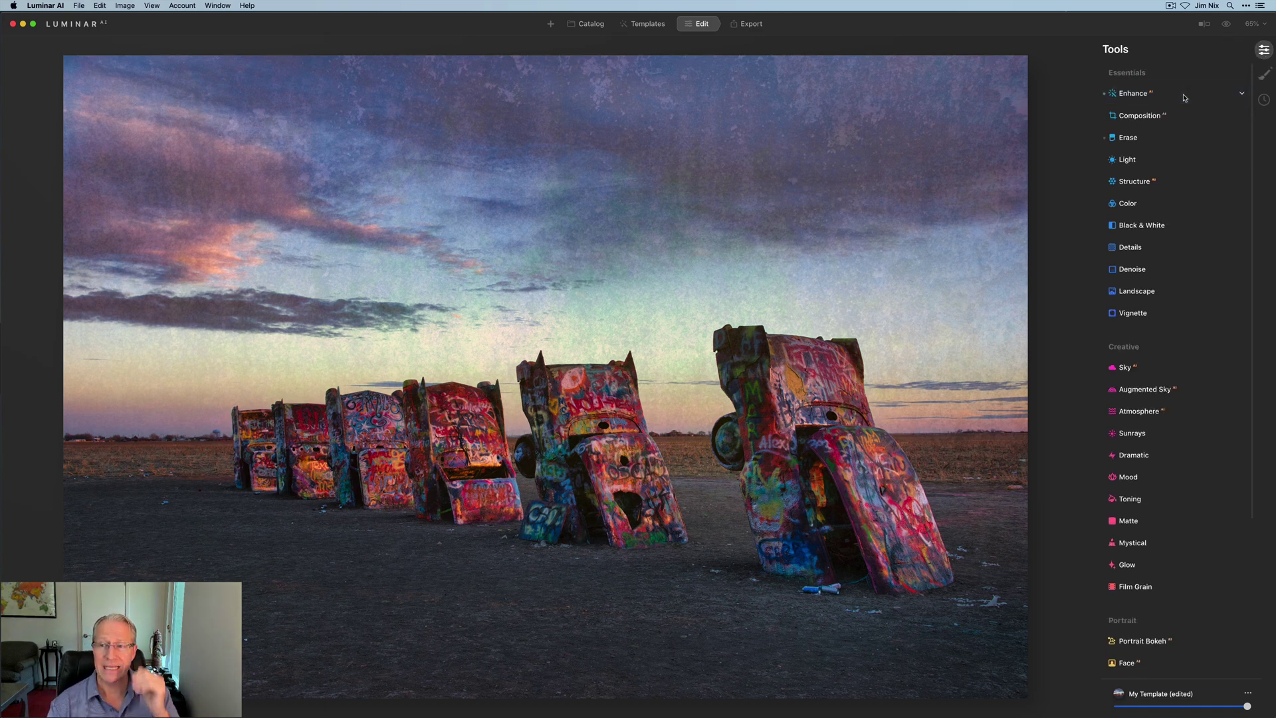
click(1136, 161)
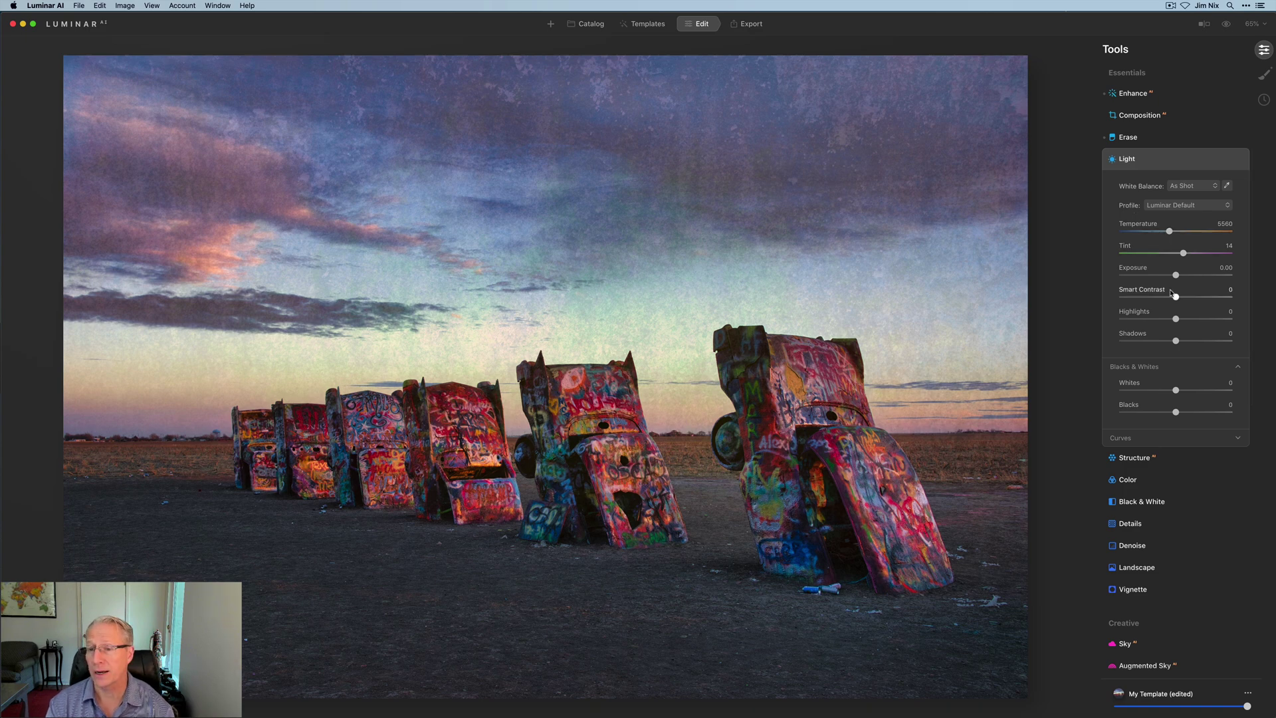
drag(1175, 296, 1188, 343)
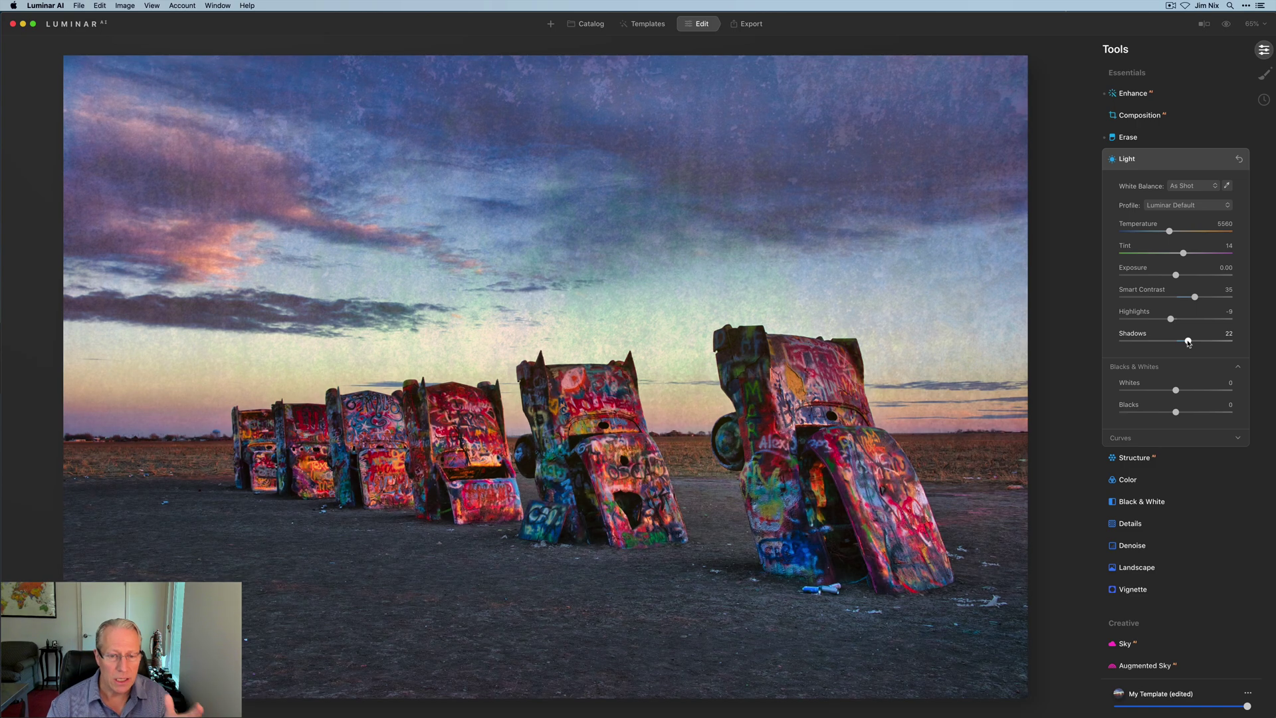
Collapse Light and raise the Structure Amount to 25
click(1172, 161)
click(1147, 185)
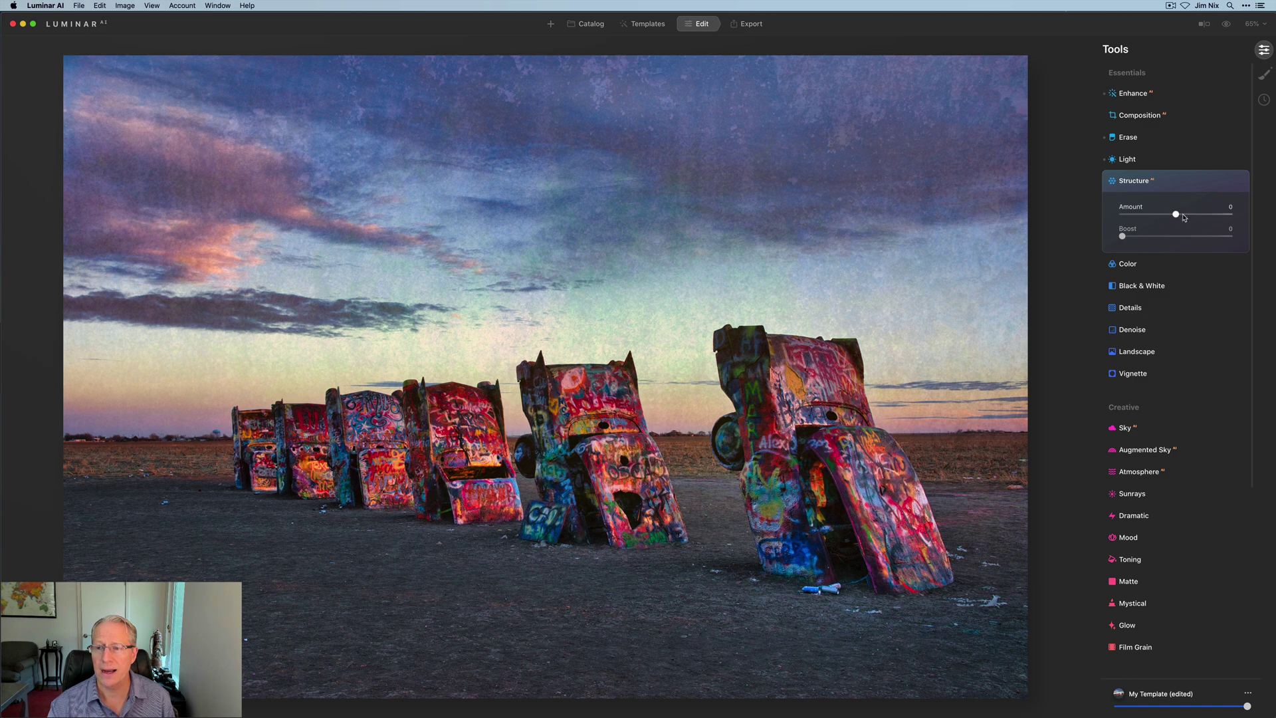
mouse_move(1191, 216)
mouse_down()
mouse_move(1204, 216)
mouse_move(1192, 216)
mouse_up()
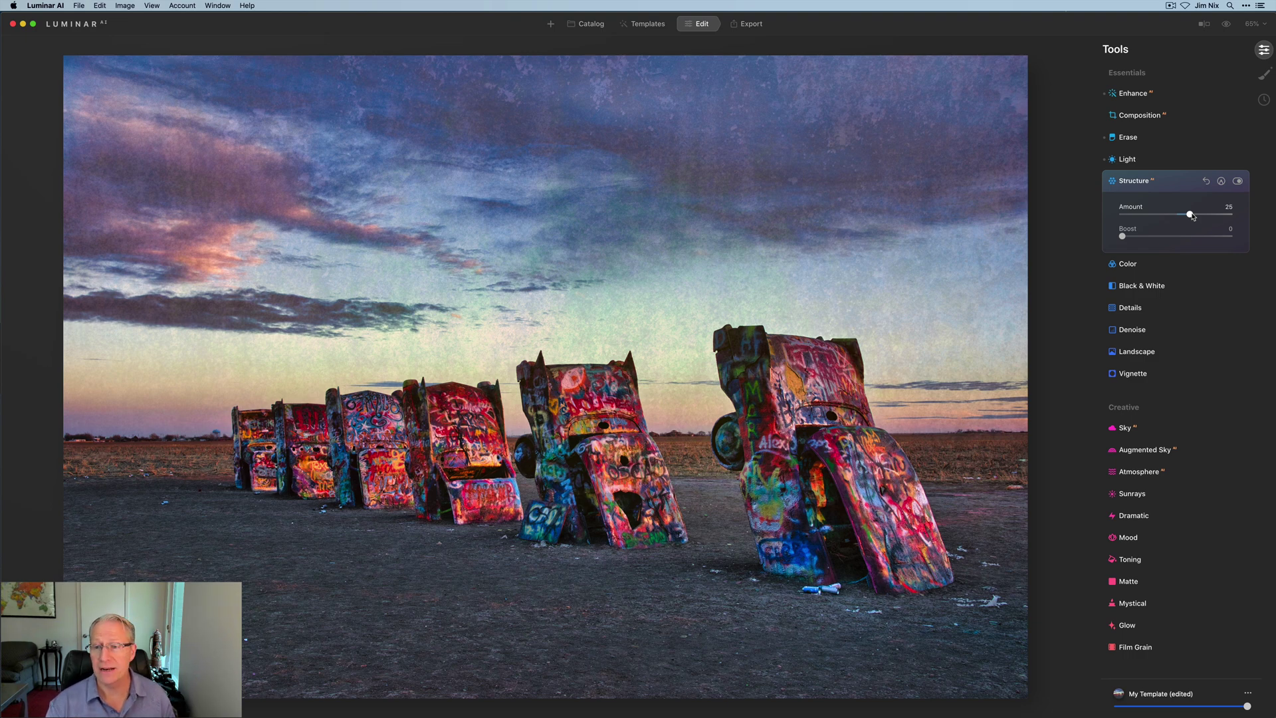
Paste the copied mask into Structure and erase it over the nearest car
click(1220, 180)
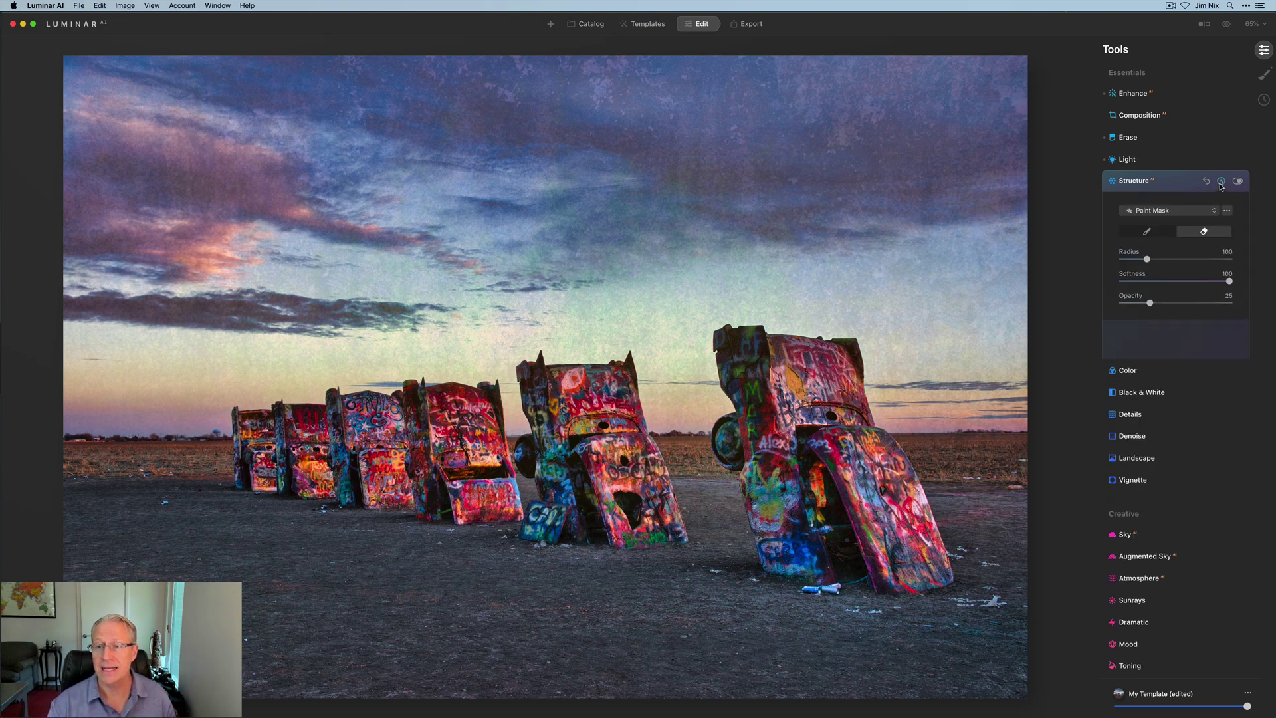
click(1227, 211)
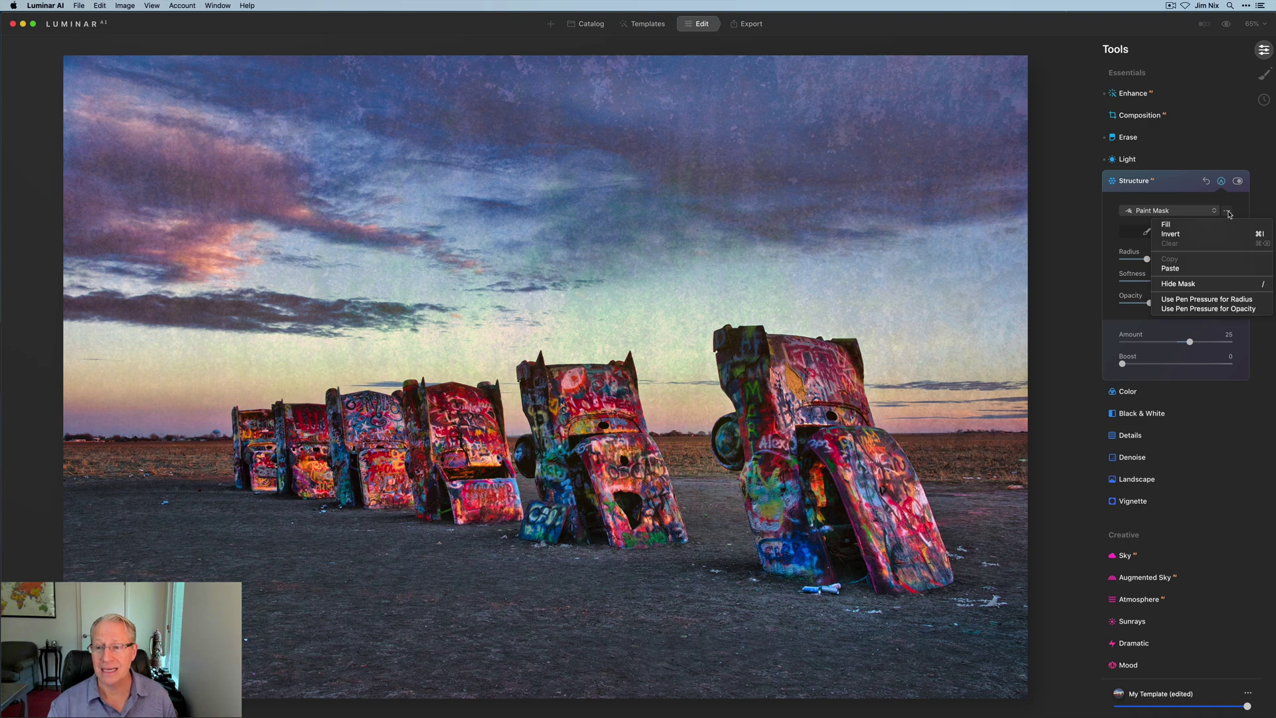
click(1204, 269)
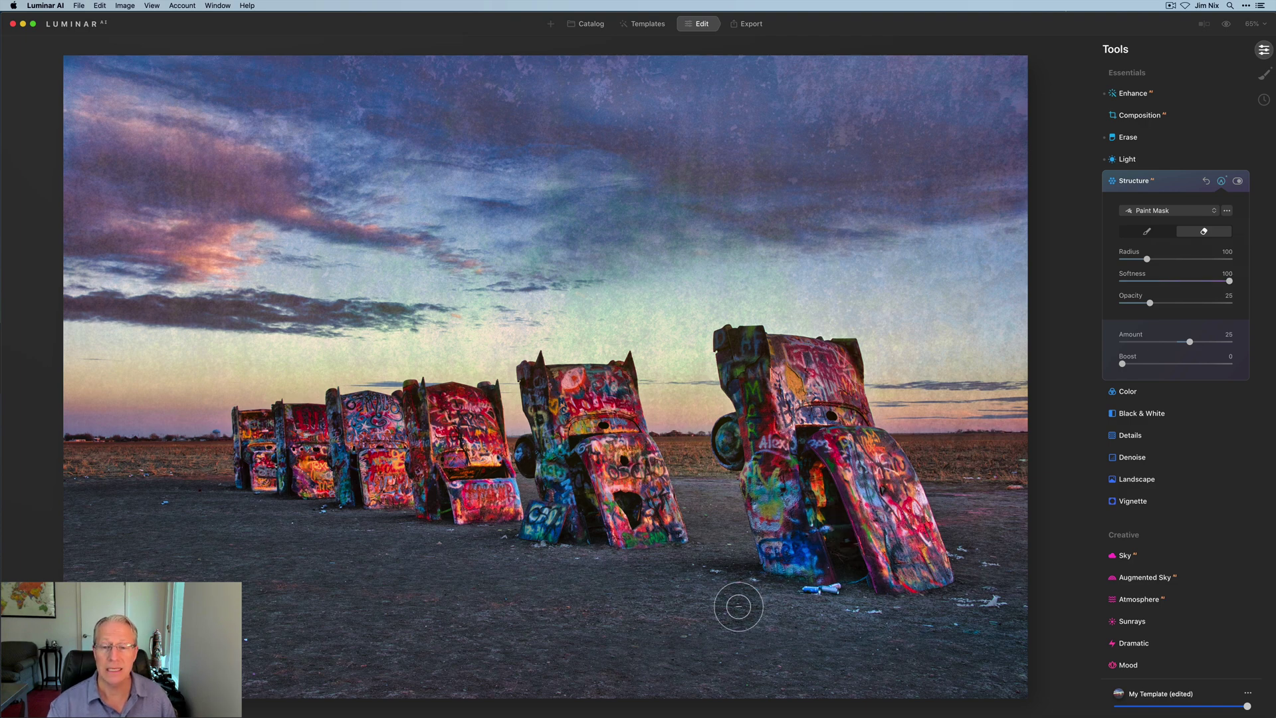
drag(923, 500, 867, 459)
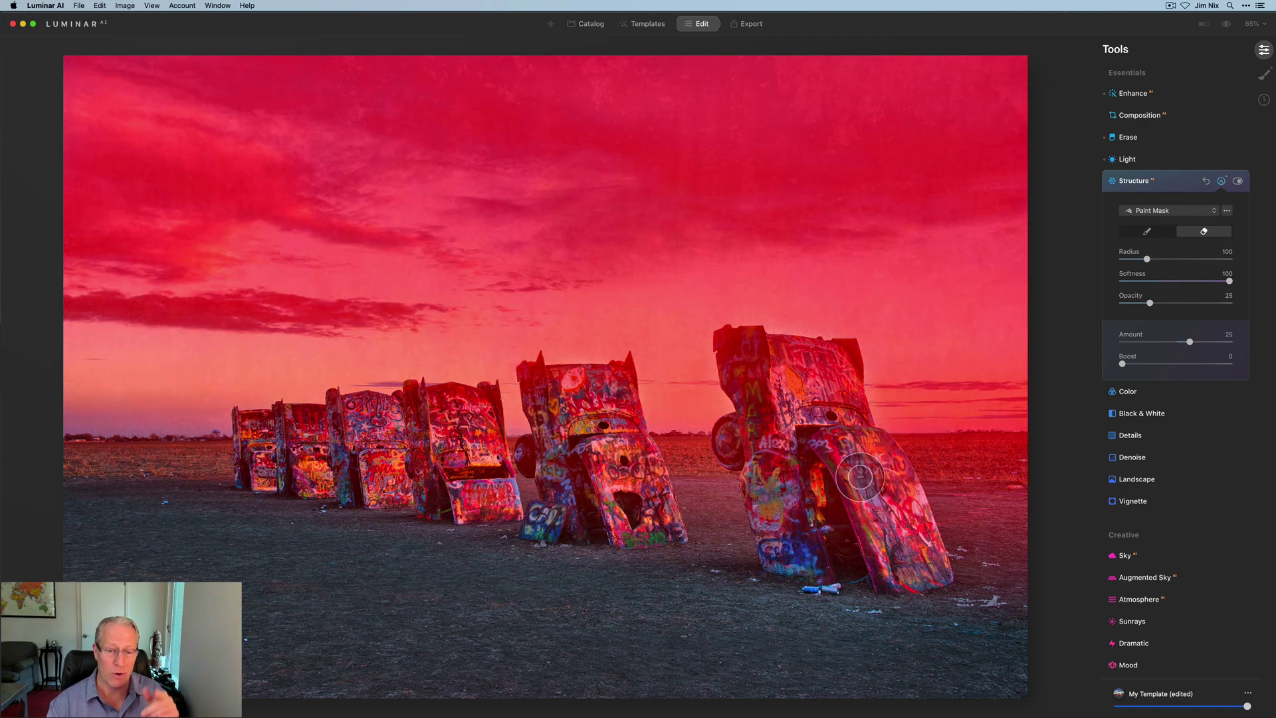
Toggle Structure off and back on to compare the photo
click(1186, 184)
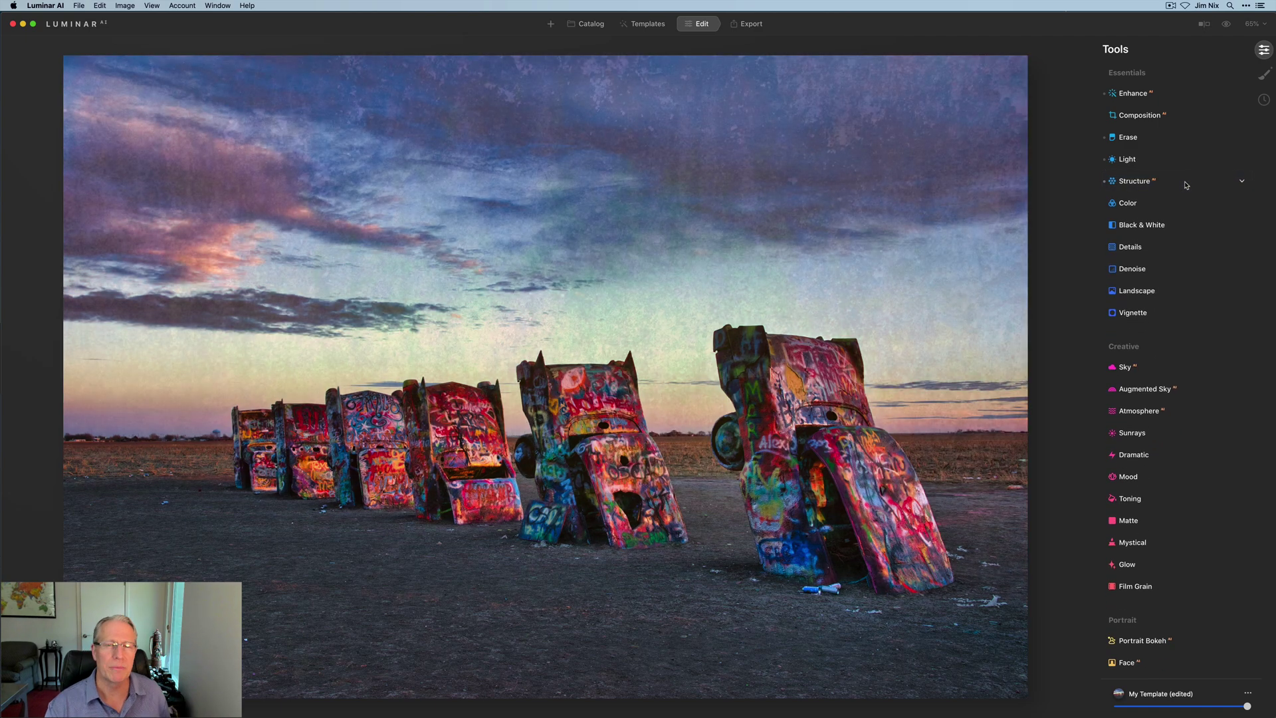
click(1134, 181)
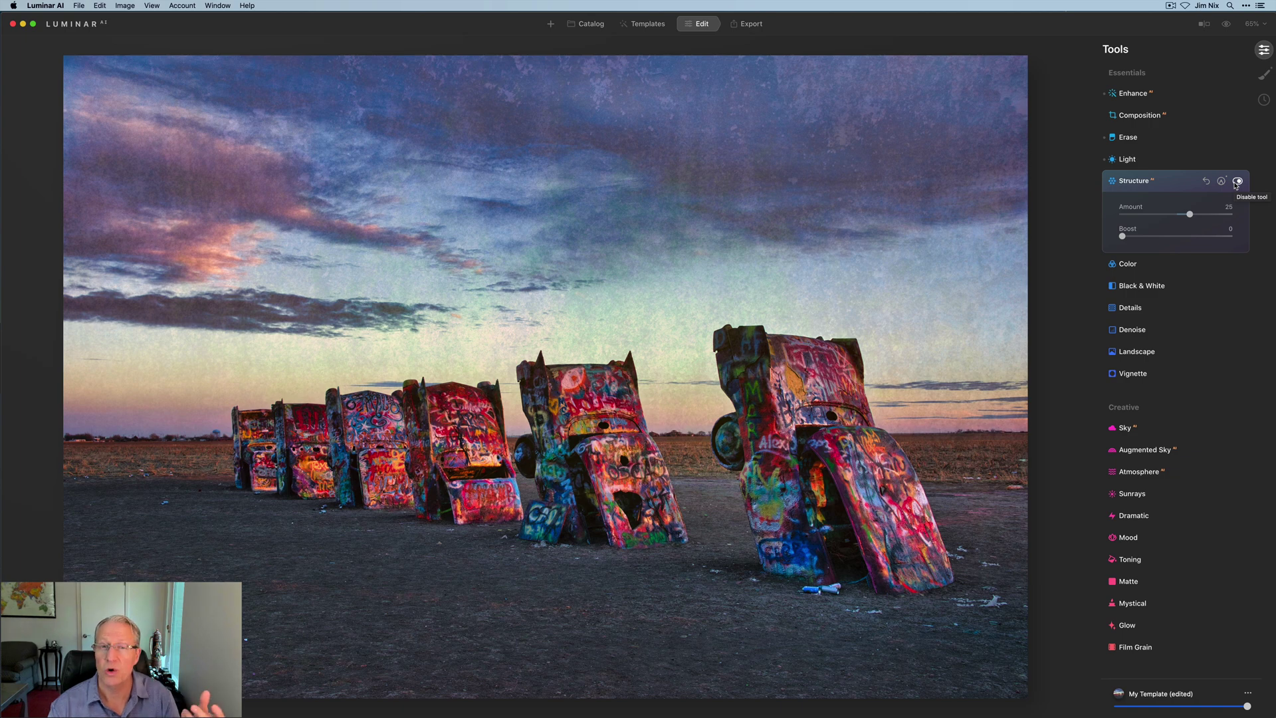
click(1236, 181)
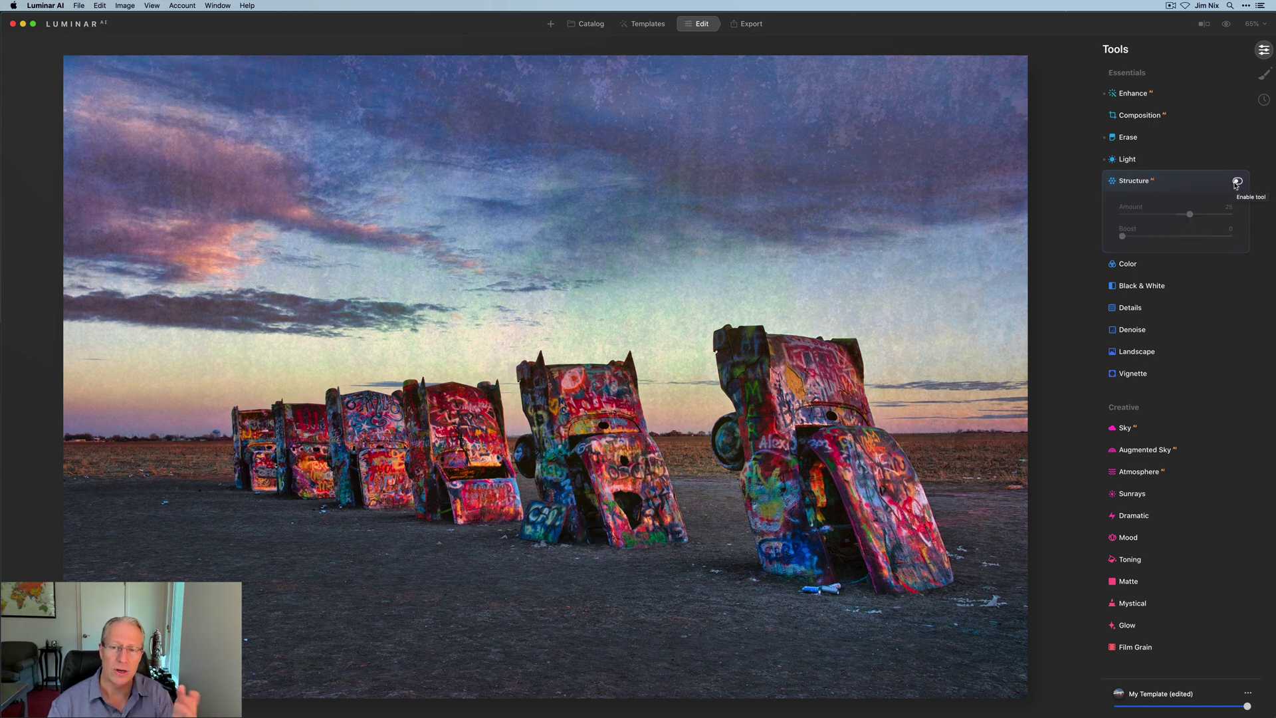
click(1236, 181)
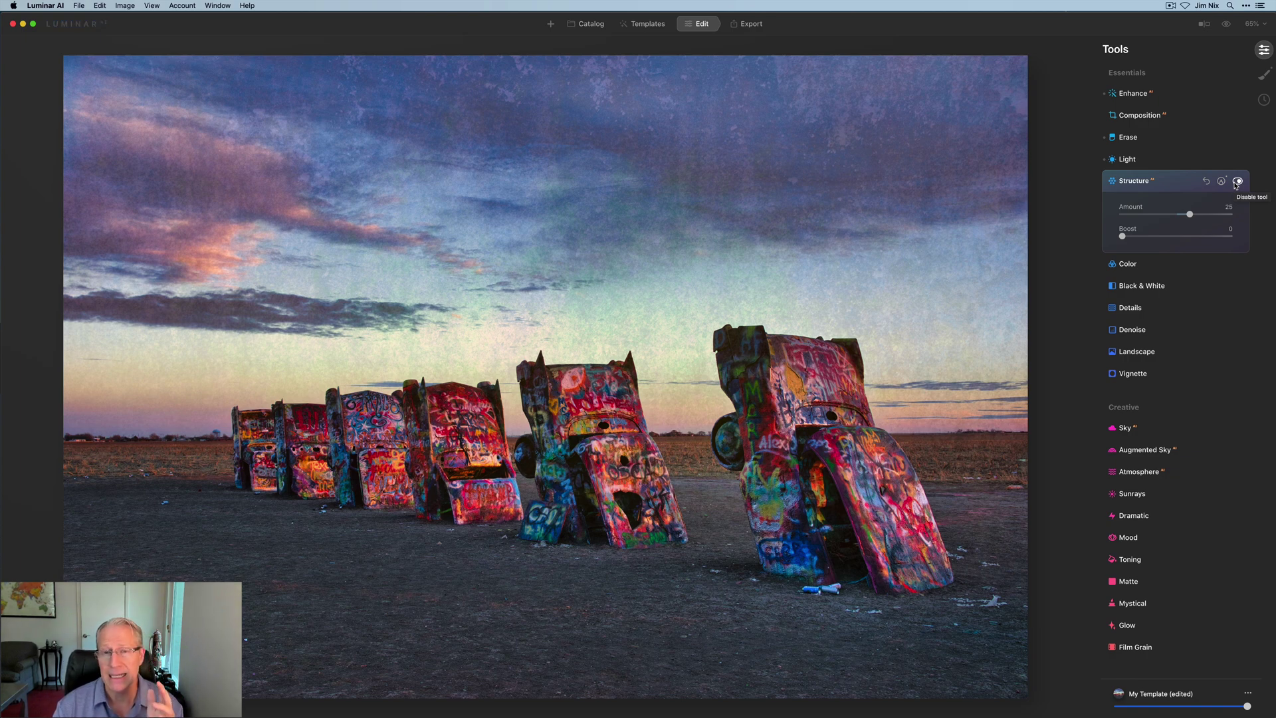
Darken the edges with a vignette at Amount -26, Size 30 and Inner Light 19
click(1143, 180)
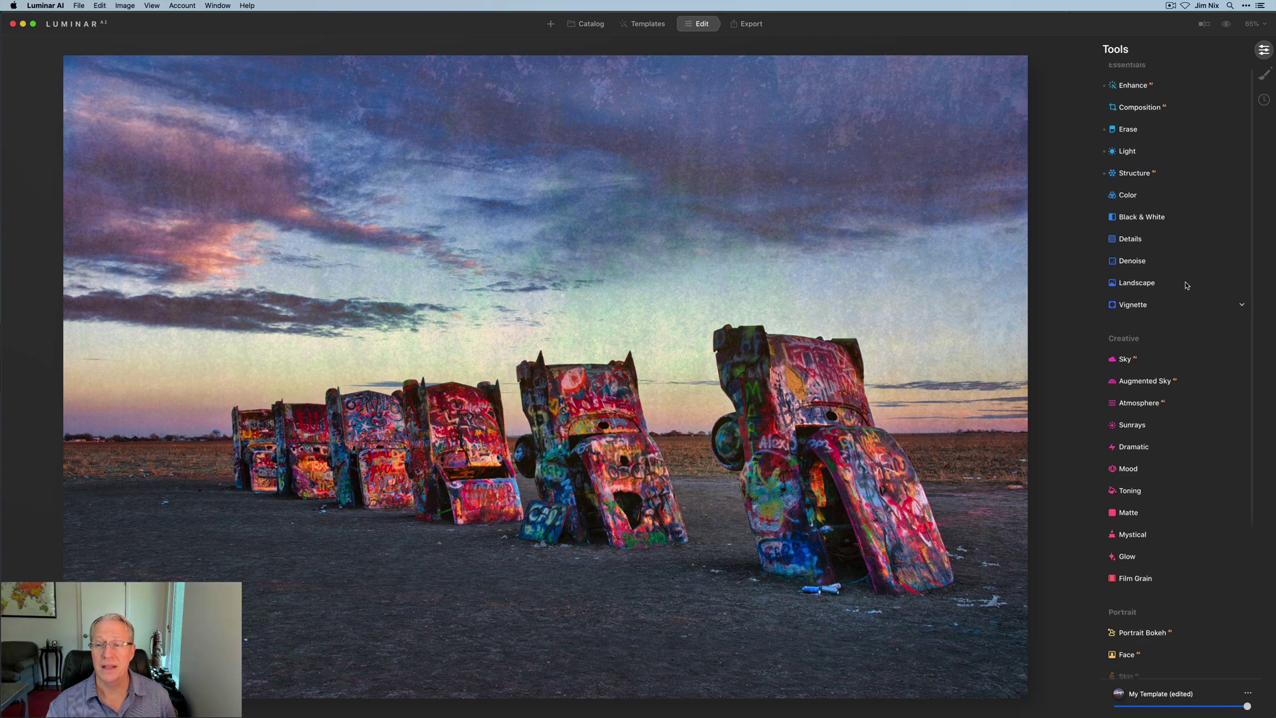
scroll(1143, 292, down, 1)
click(1143, 287)
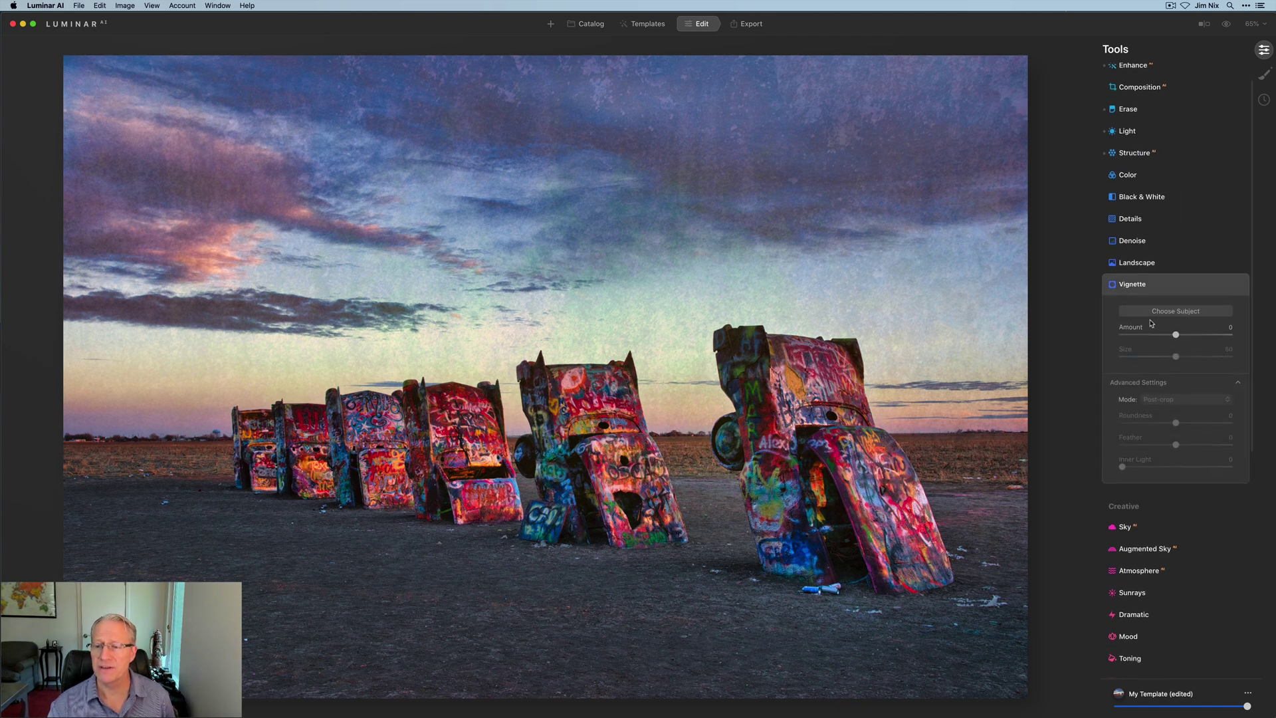
scroll(1149, 337, down, 1)
drag(1175, 299, 1151, 323)
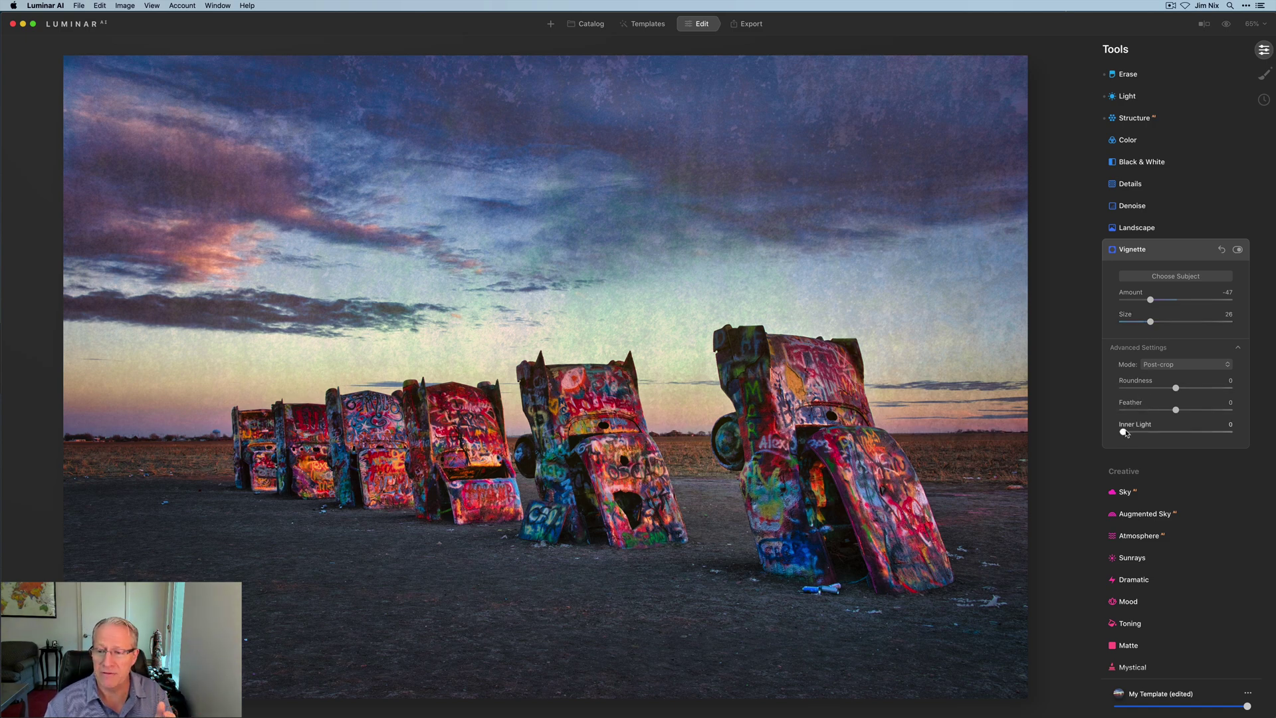
drag(1122, 432, 1144, 432)
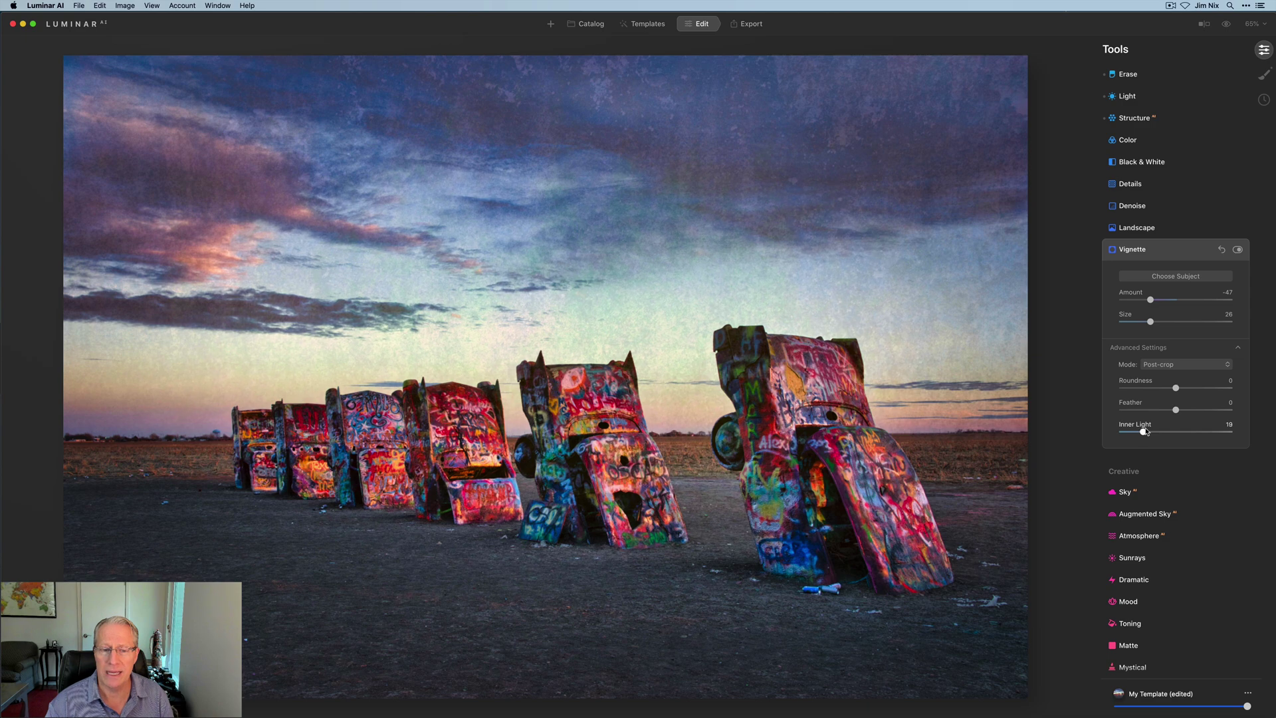
drag(1151, 301, 1154, 322)
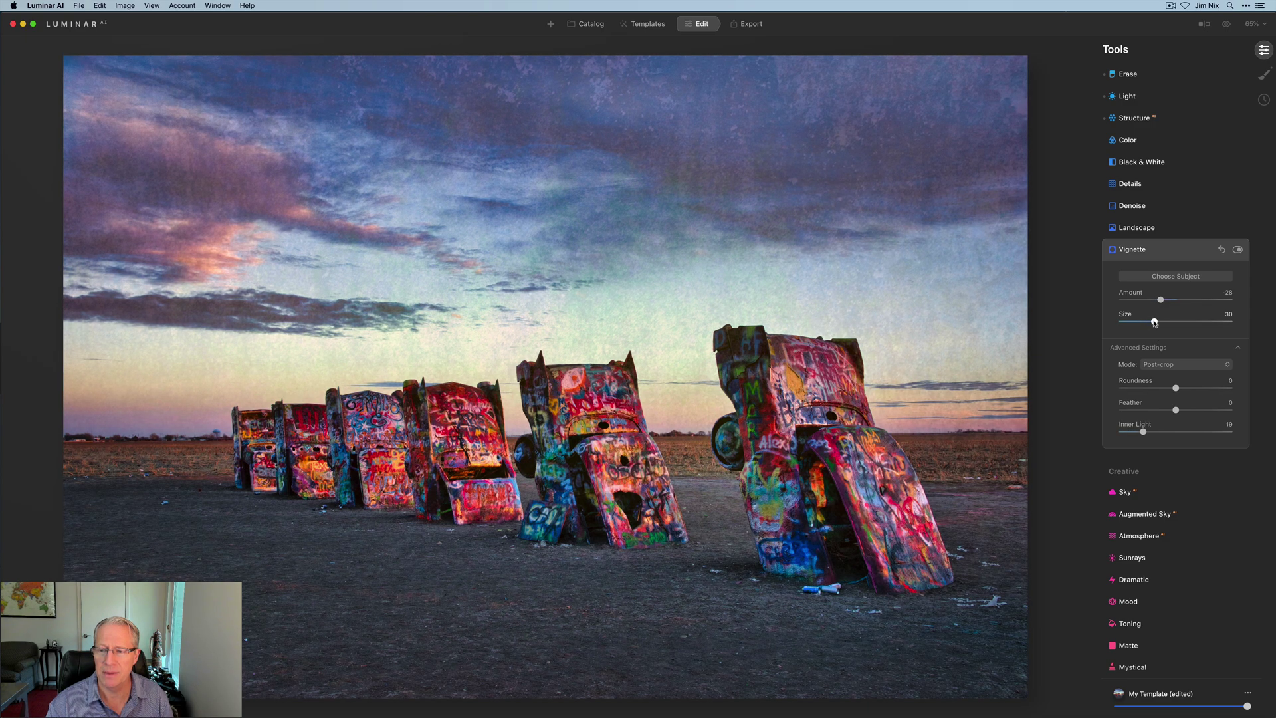
Add a Basic masking layer with a gradient mask dragged on the photo and Exposure -0.55
click(1263, 73)
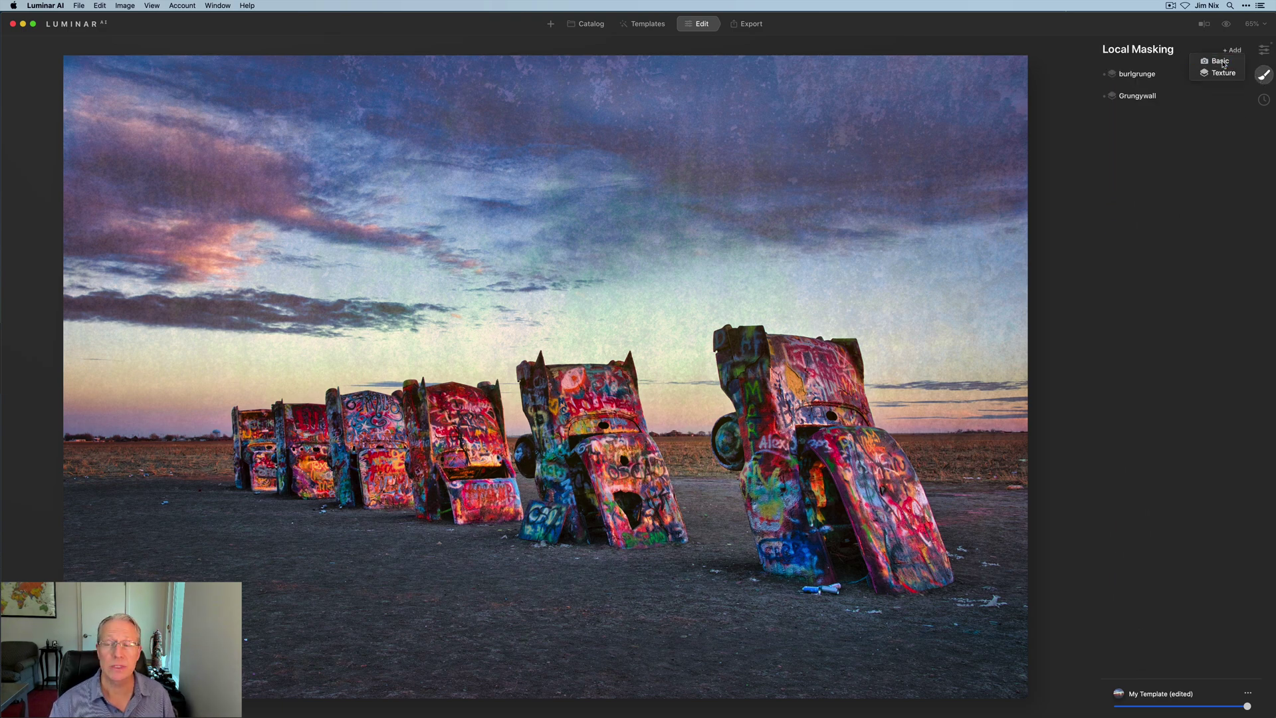
click(1231, 50)
click(1150, 219)
click(1166, 104)
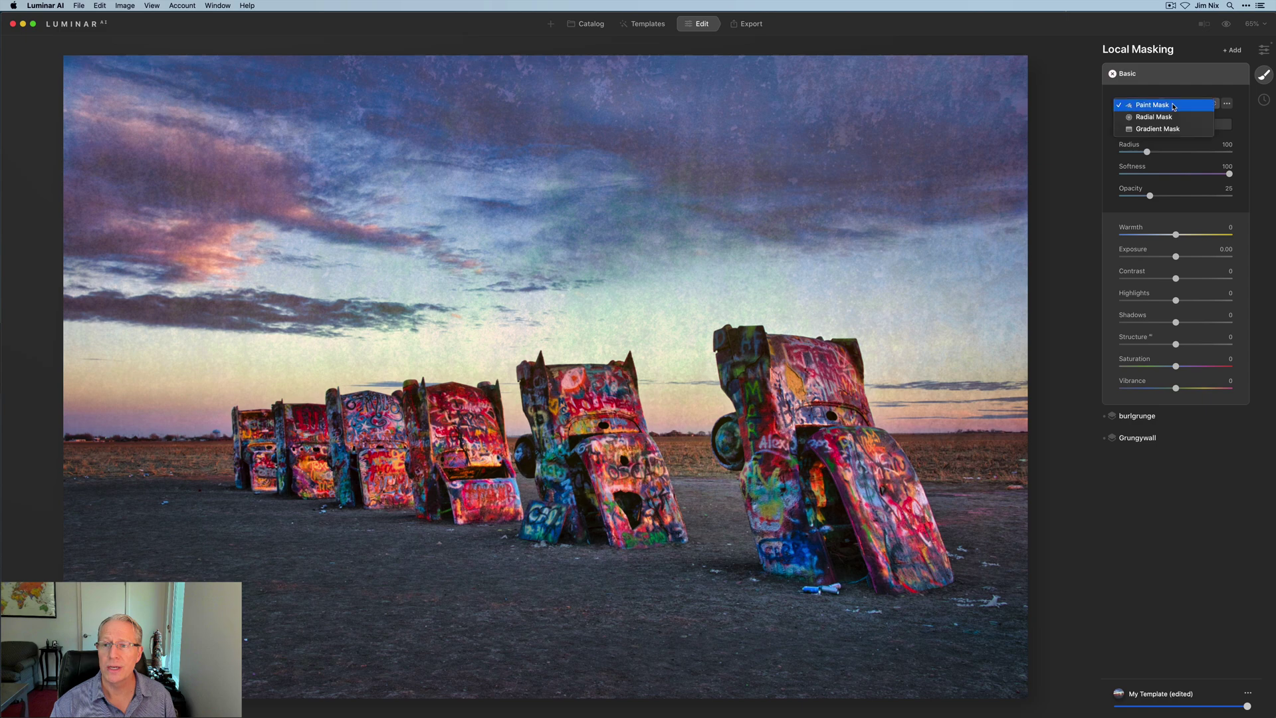
click(1164, 128)
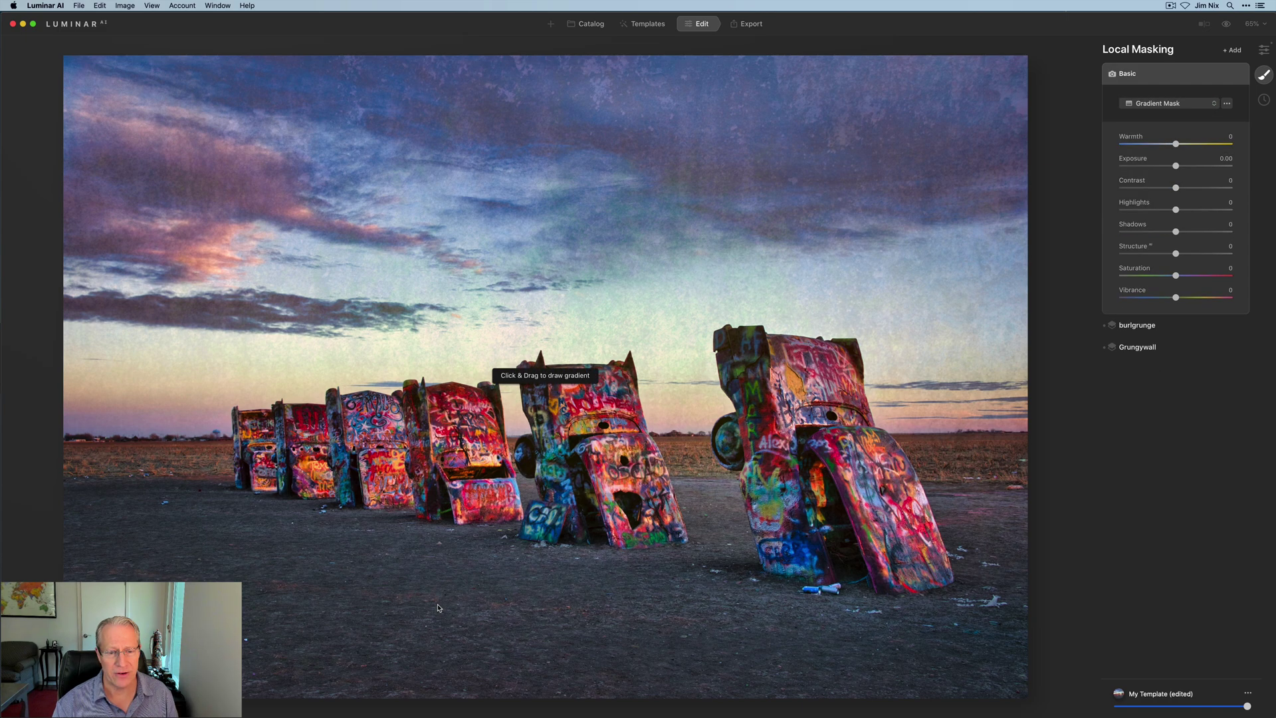
mouse_move(457, 577)
mouse_down()
mouse_move(447, 586)
mouse_move(455, 502)
mouse_up()
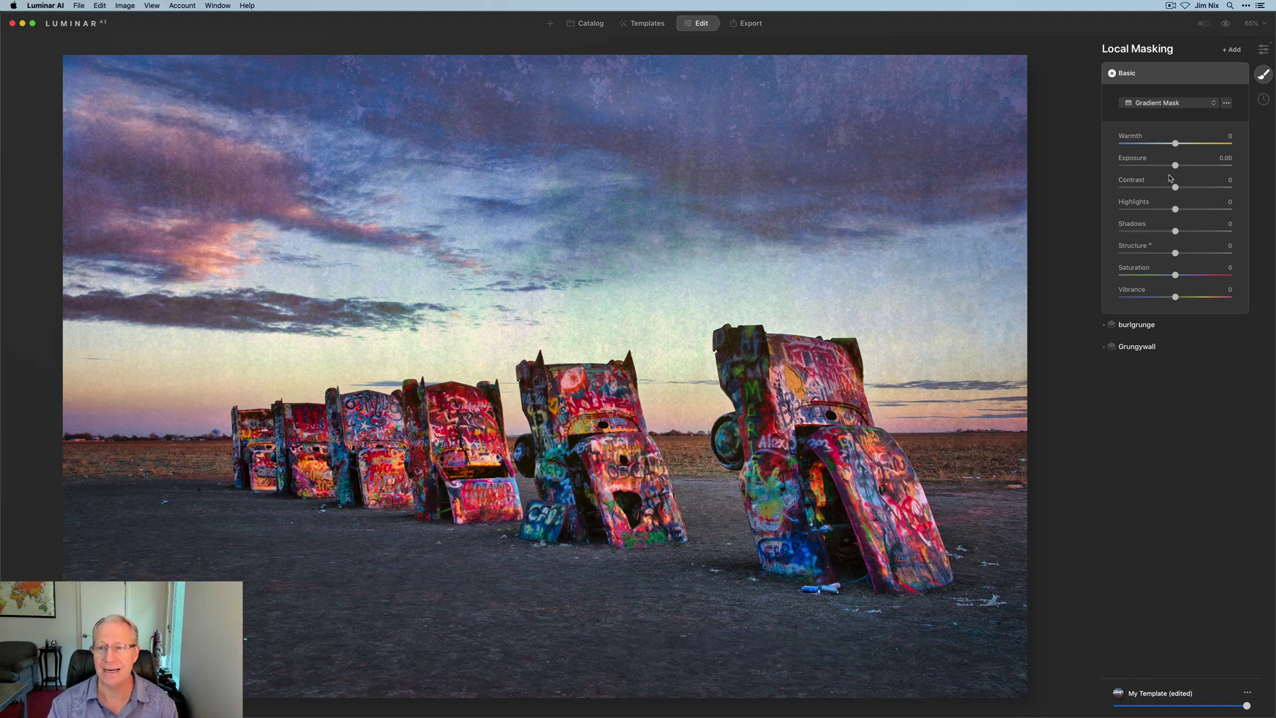
mouse_move(1176, 165)
mouse_down()
mouse_move(1159, 168)
mouse_move(1171, 167)
mouse_up()
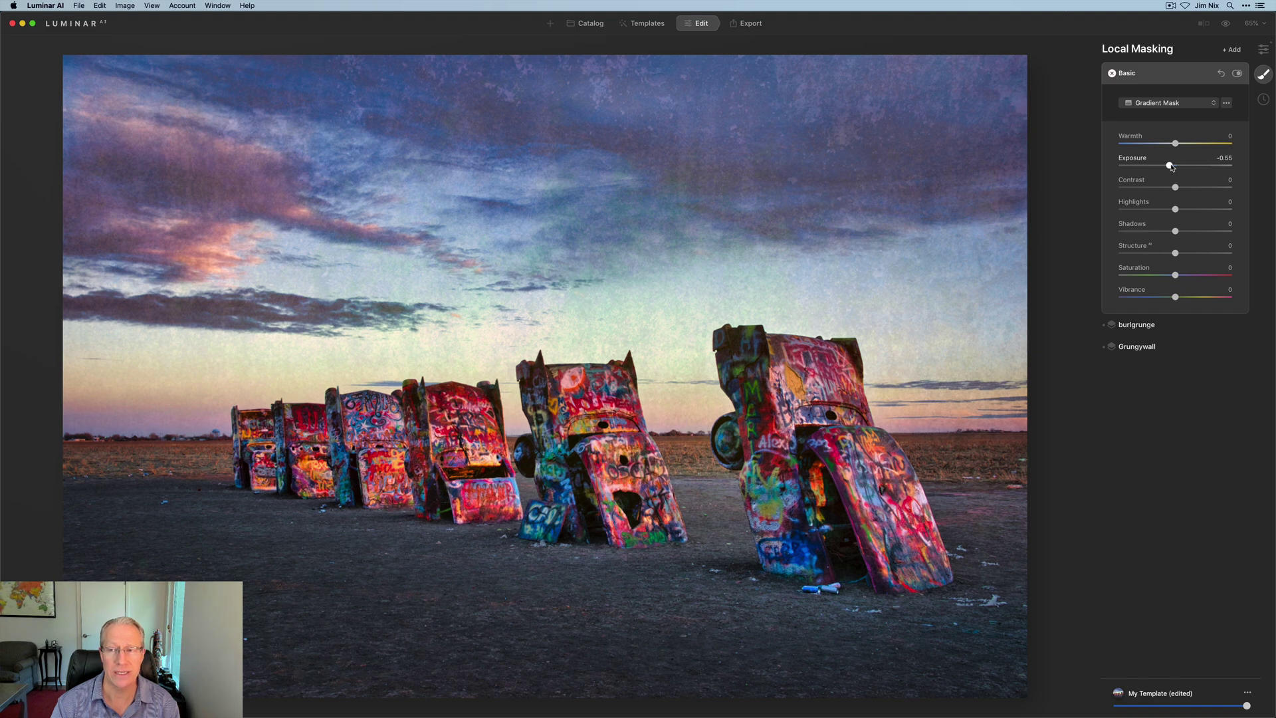